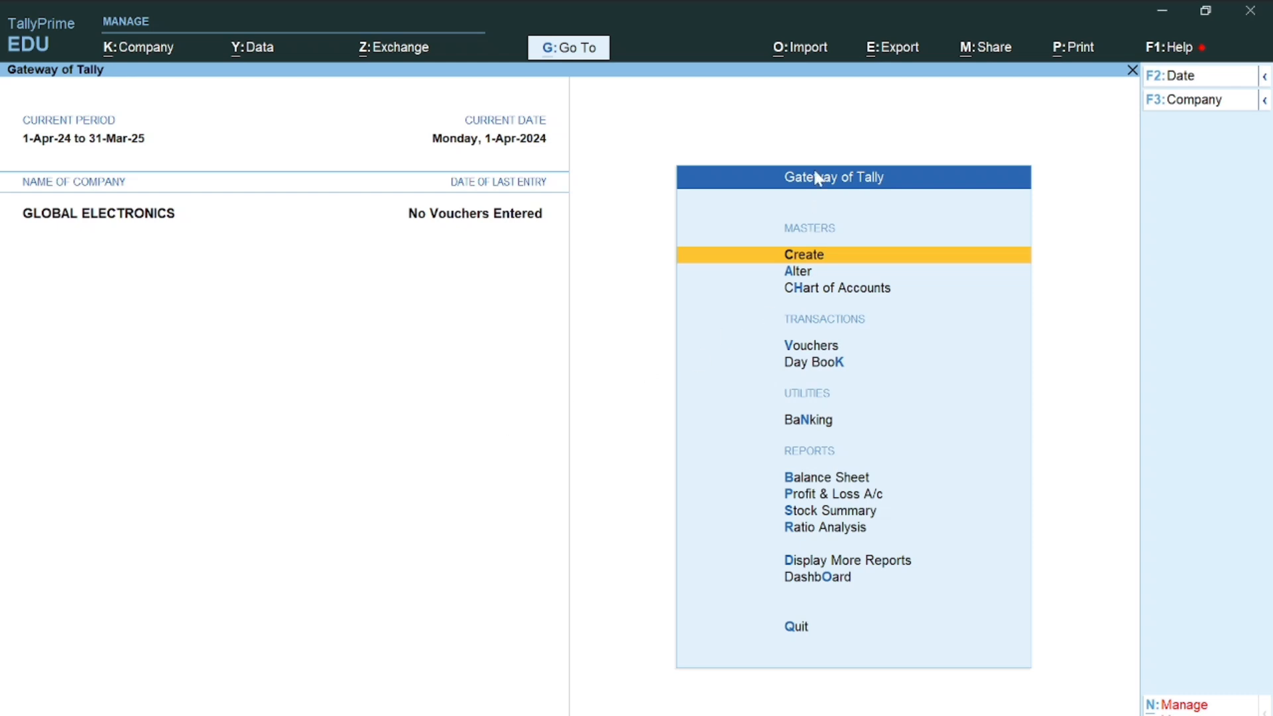
Start a new ledger named Purchase and place it under the Purchase Accounts group.
click(809, 258)
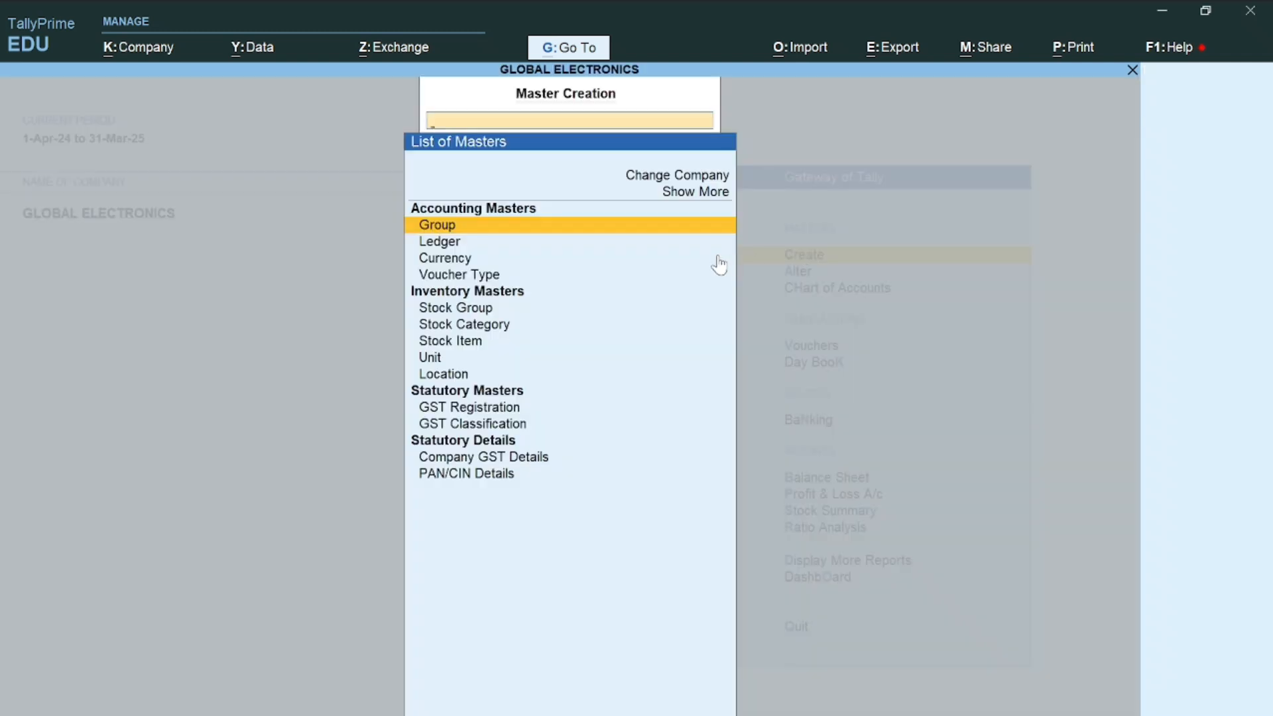
click(448, 242)
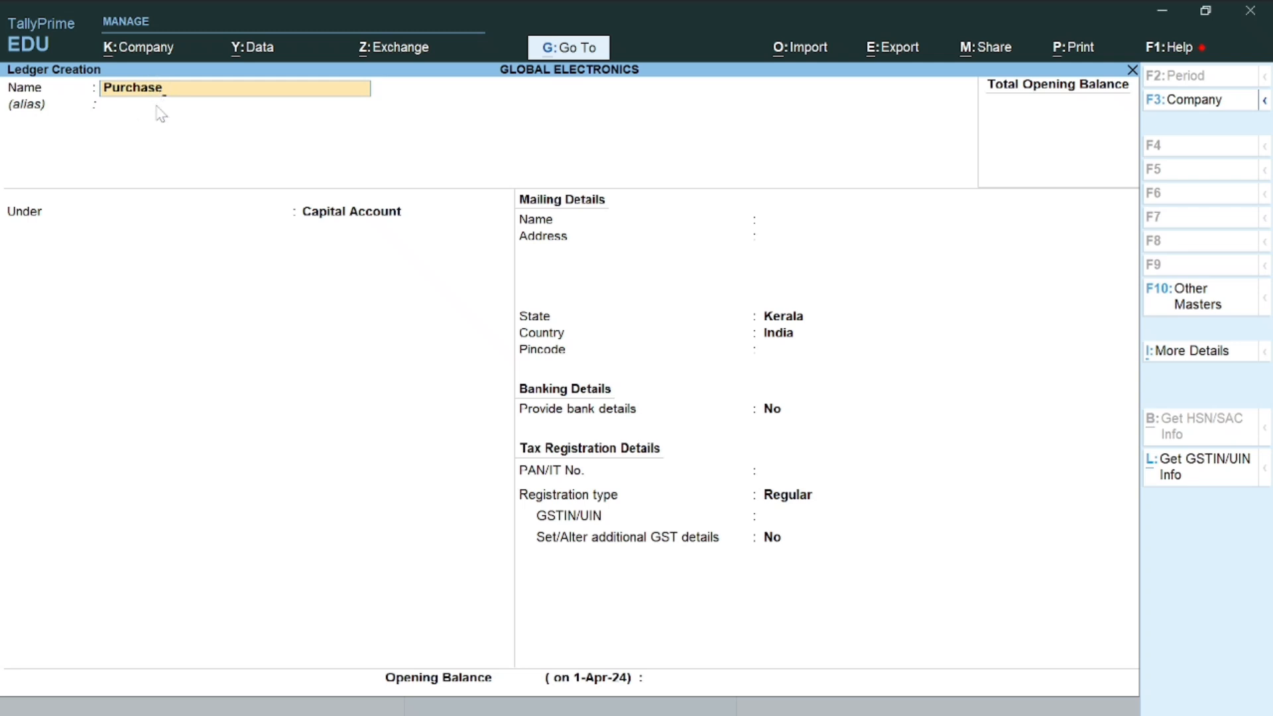
key(Return)
key(Return)
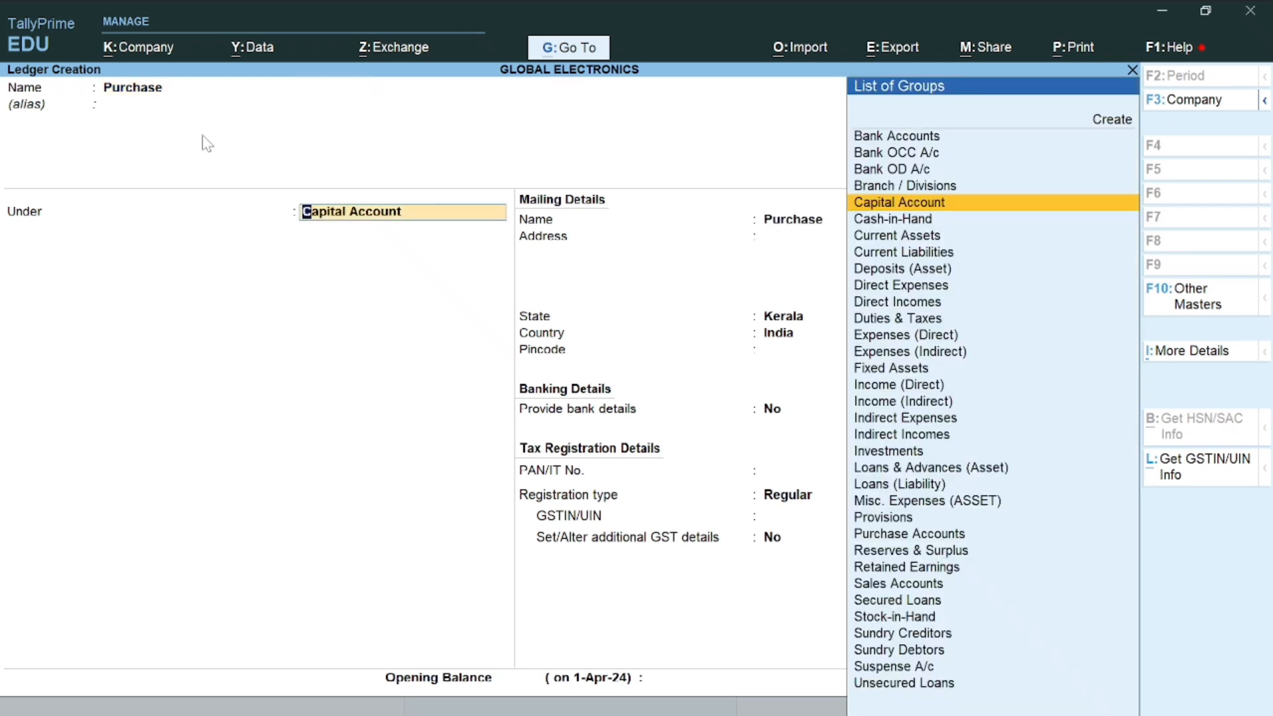
text(P)
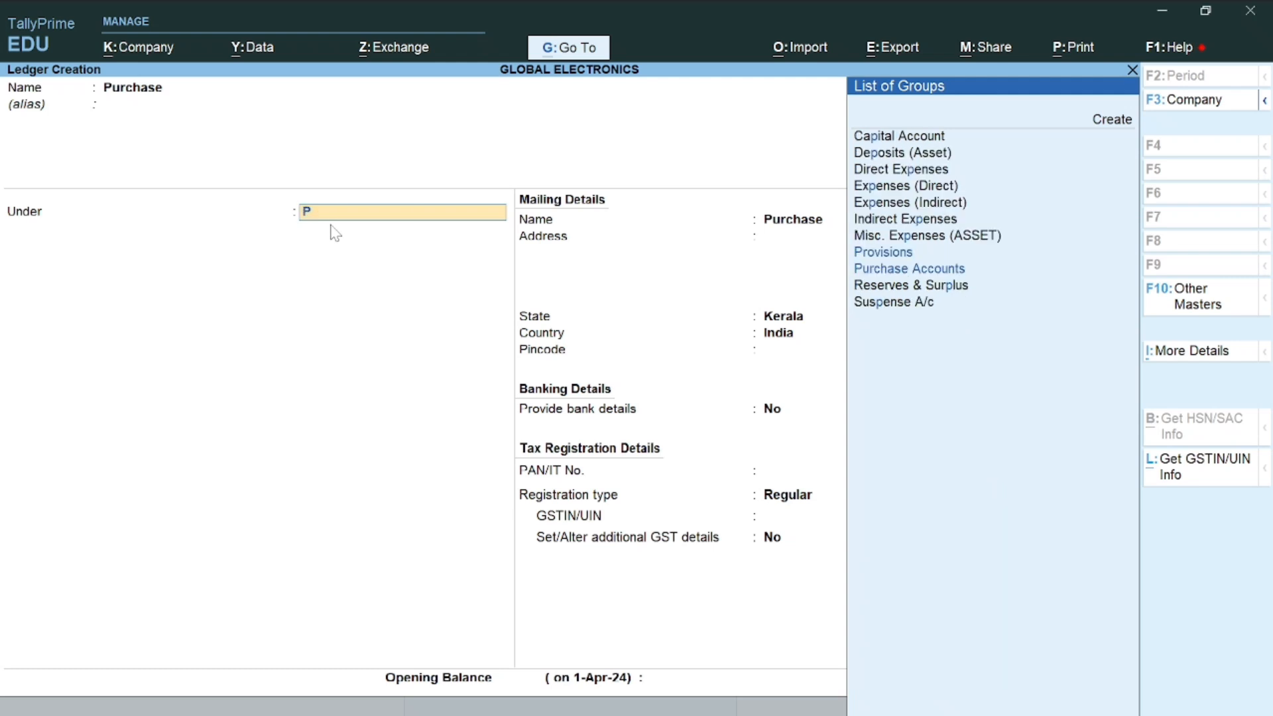
text(ur)
key(Return)
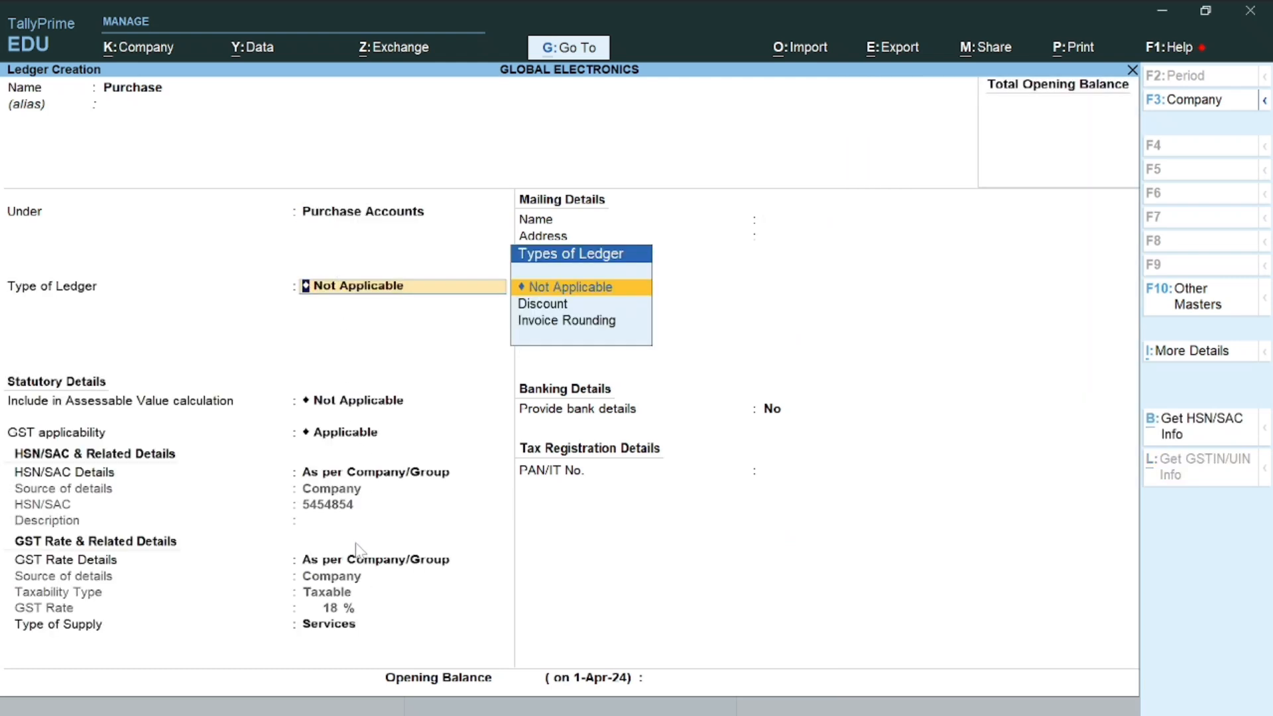
Keep the ledger type and assessable value inclusion as Not Applicable, and set GST applicability to Applicable for the Purchase ledger.
key(Return)
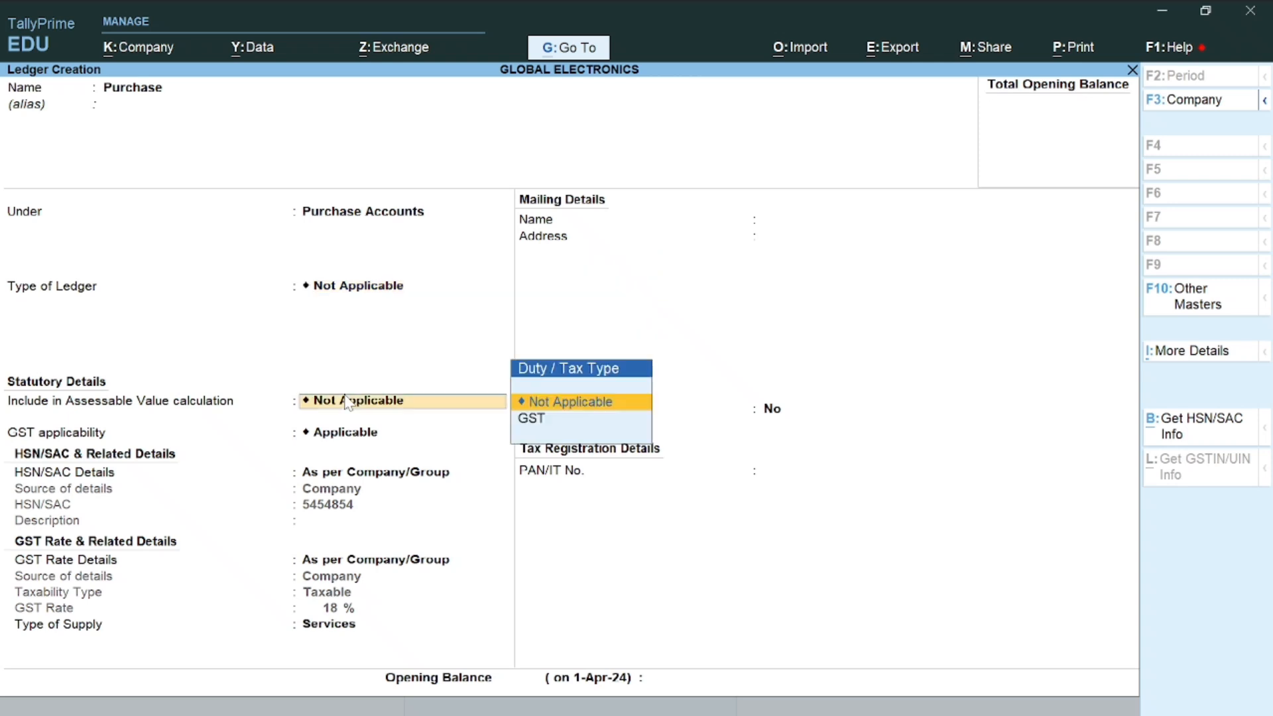
key(Return)
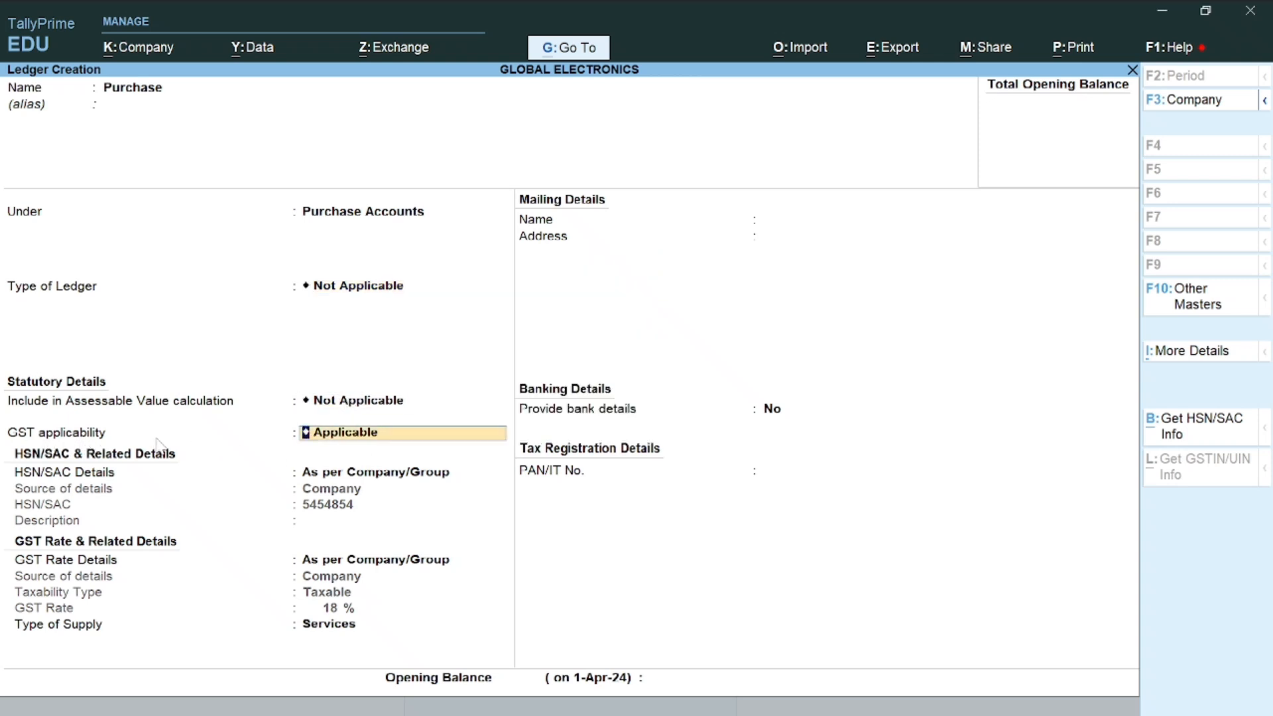
click(375, 435)
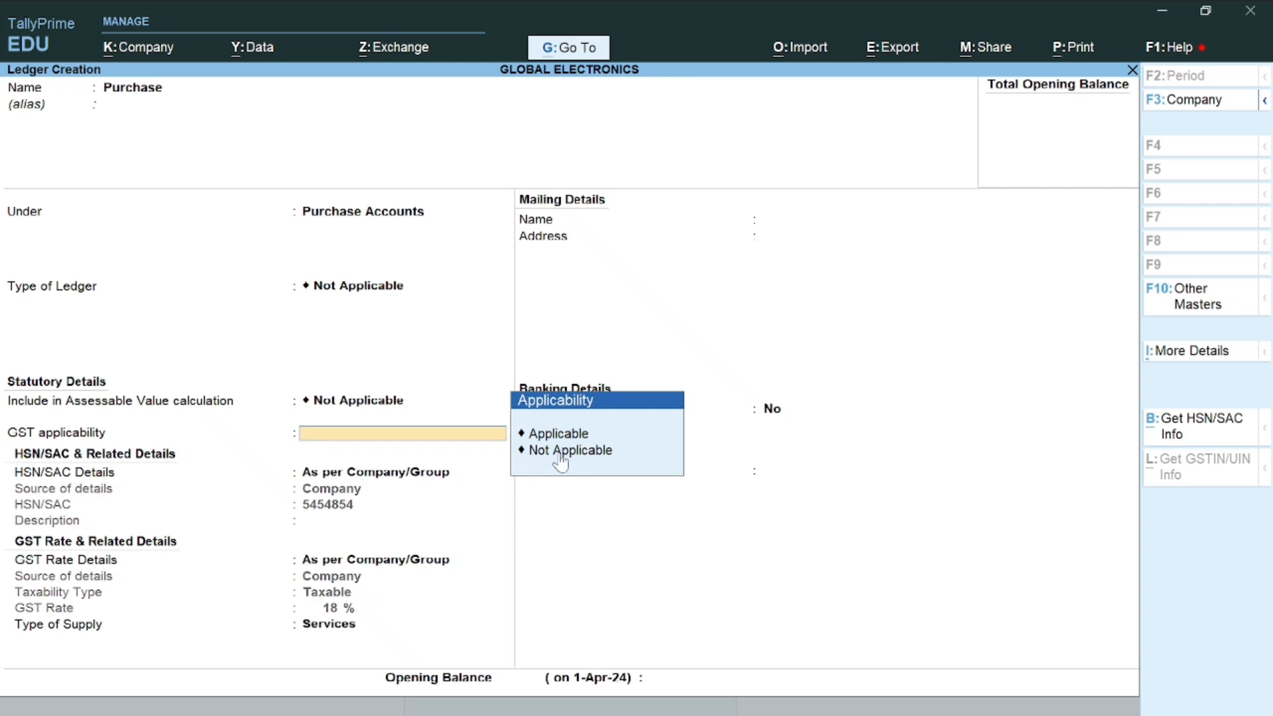
click(556, 435)
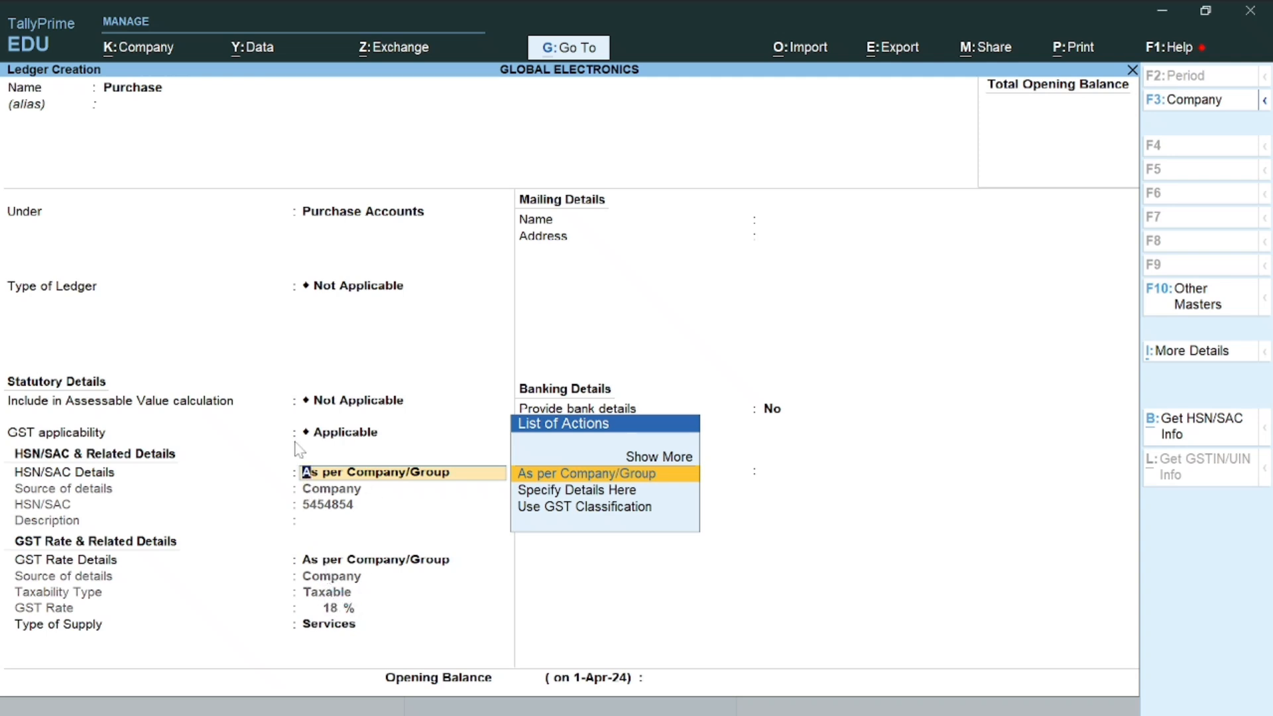
Set the Purchase ledger's HSN/SAC details to Specify in Voucher.
click(556, 492)
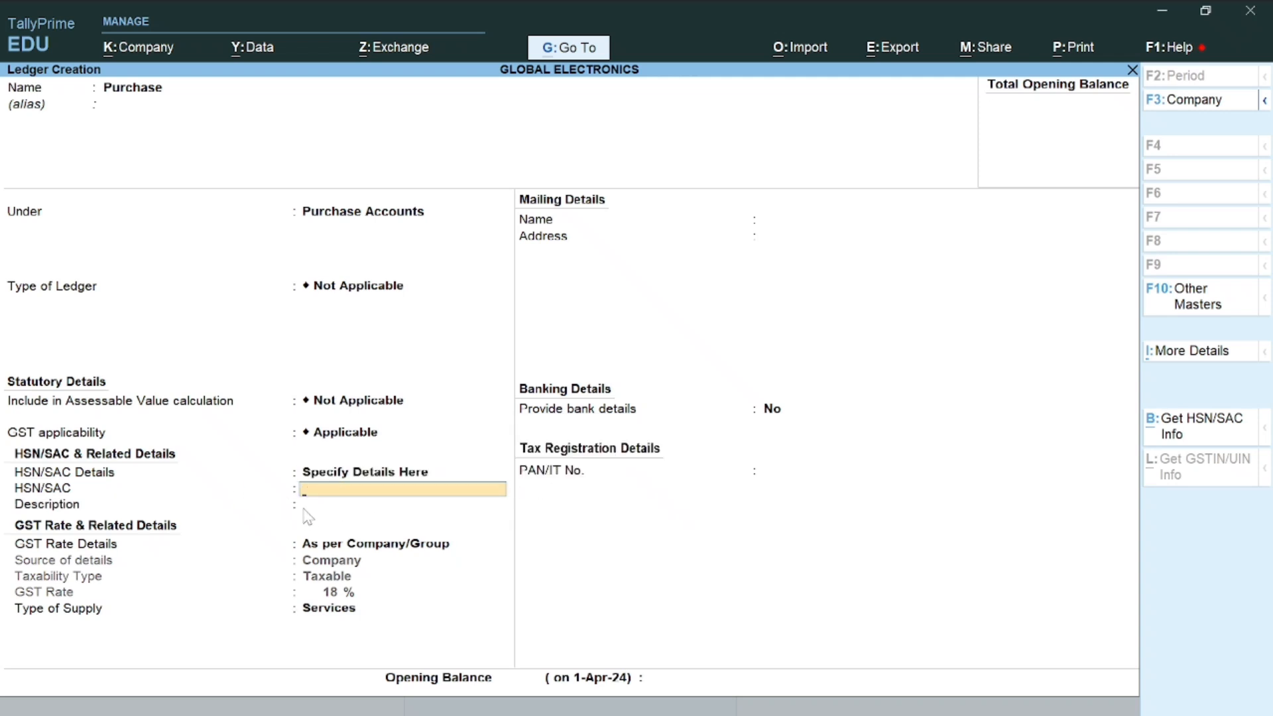
click(334, 476)
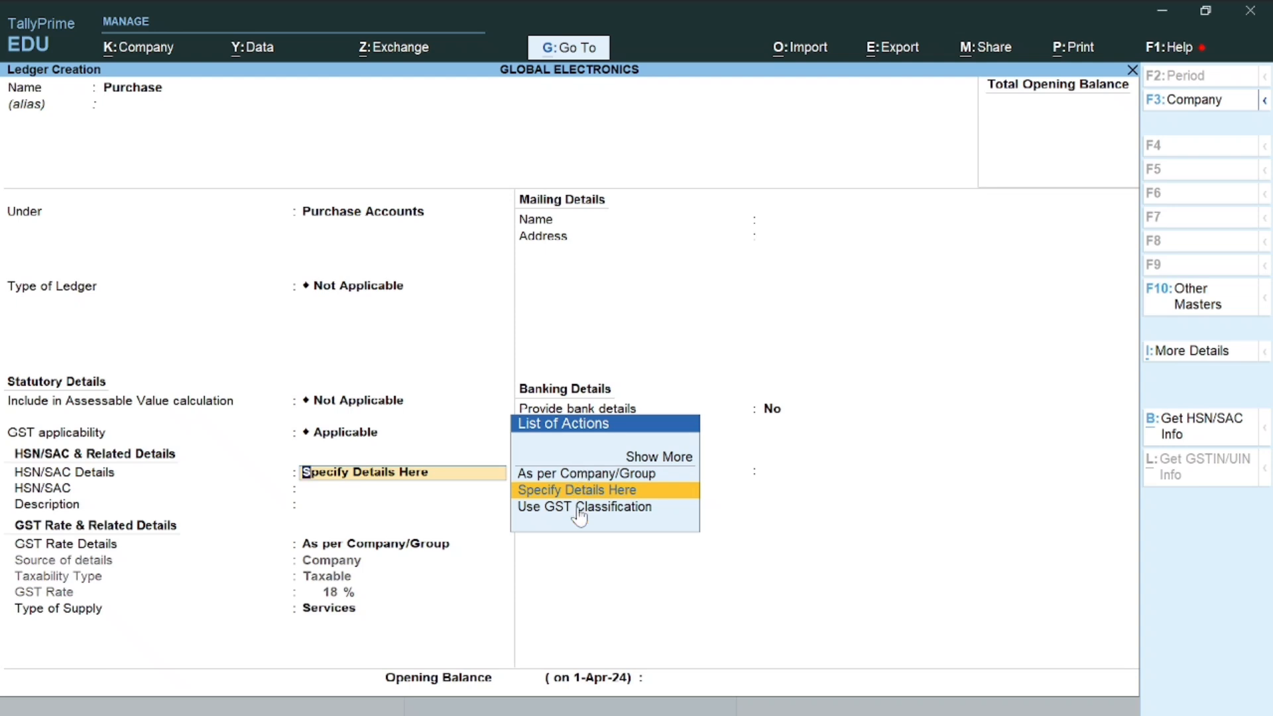
click(659, 460)
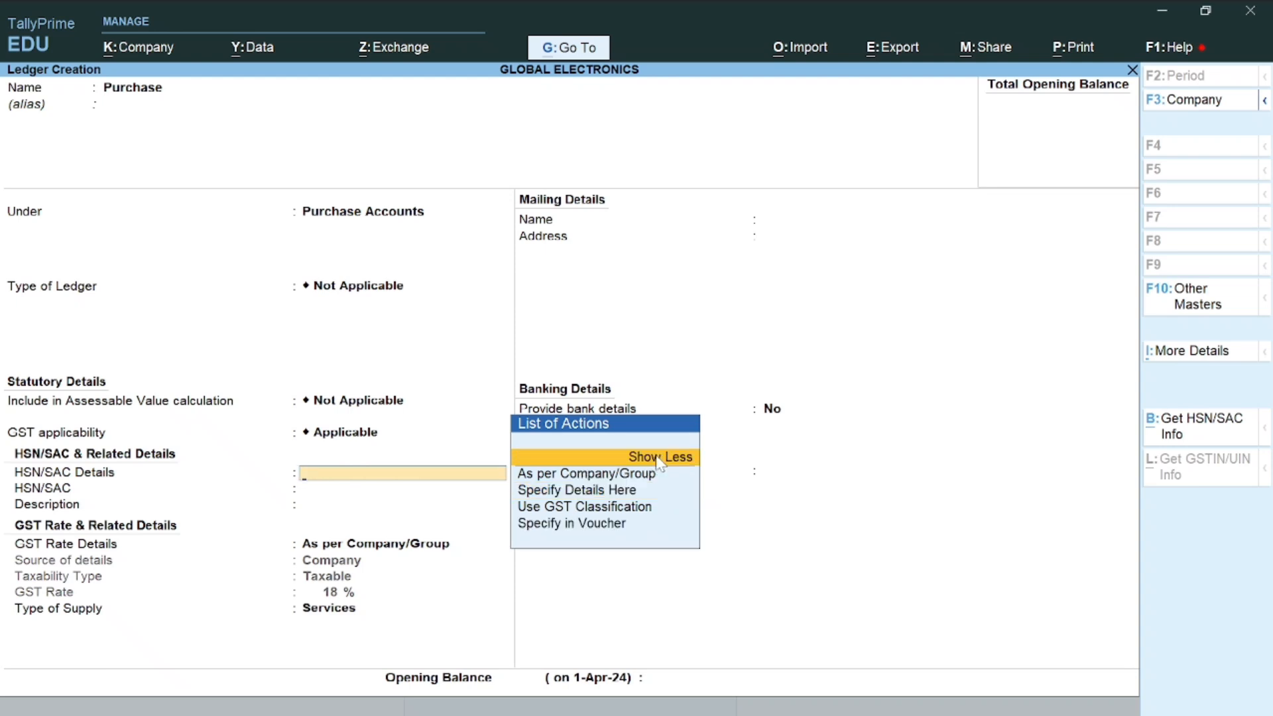
click(543, 527)
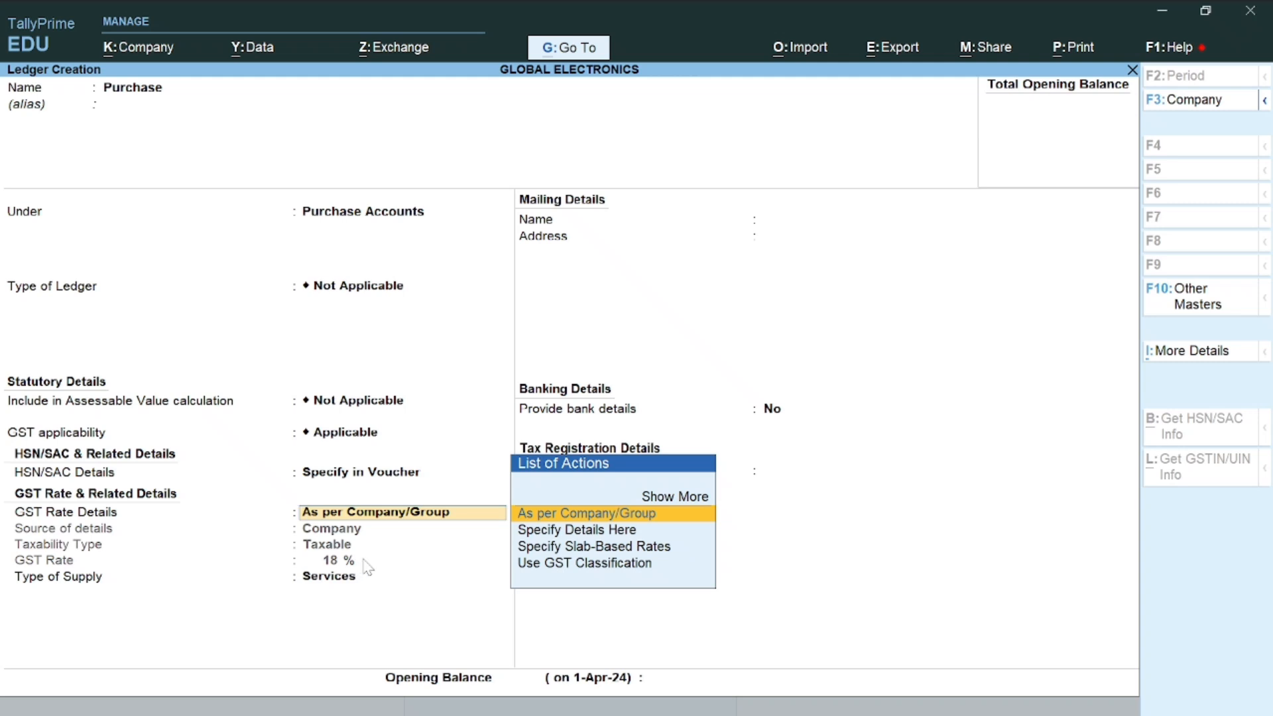
Set the Purchase ledger's GST rate details to Specify in Voucher.
click(574, 531)
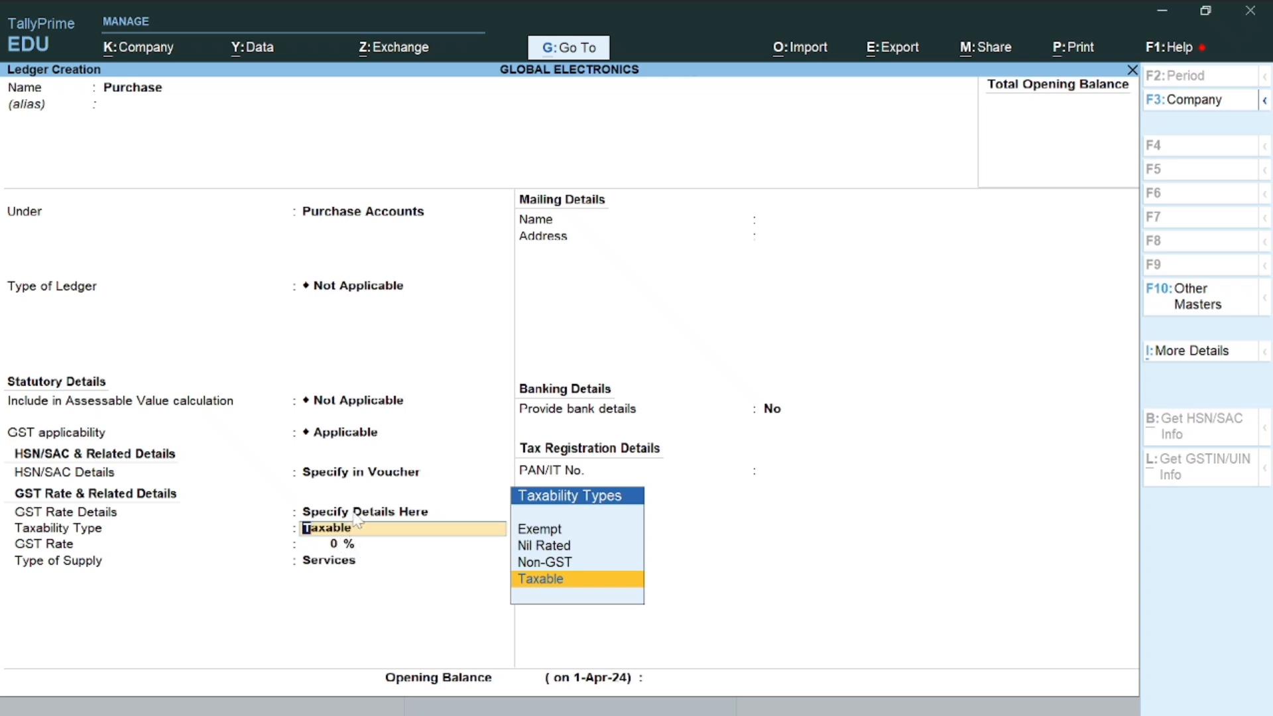
click(356, 516)
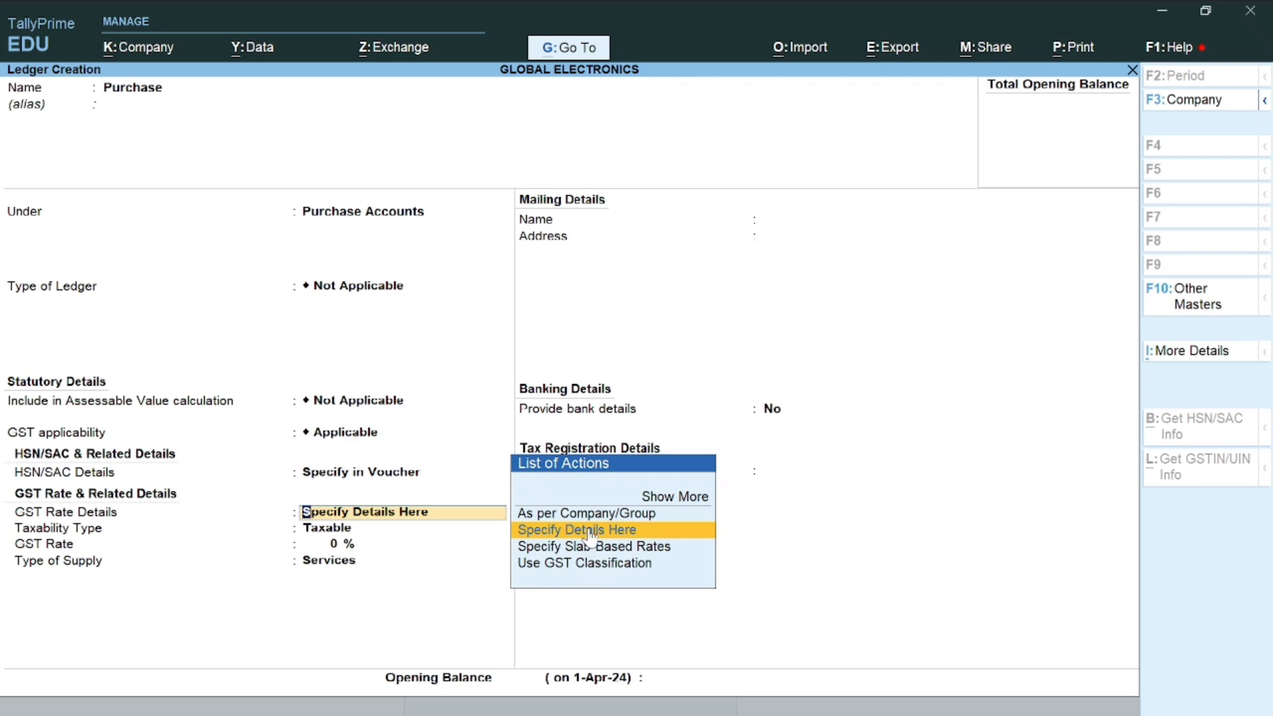
click(680, 503)
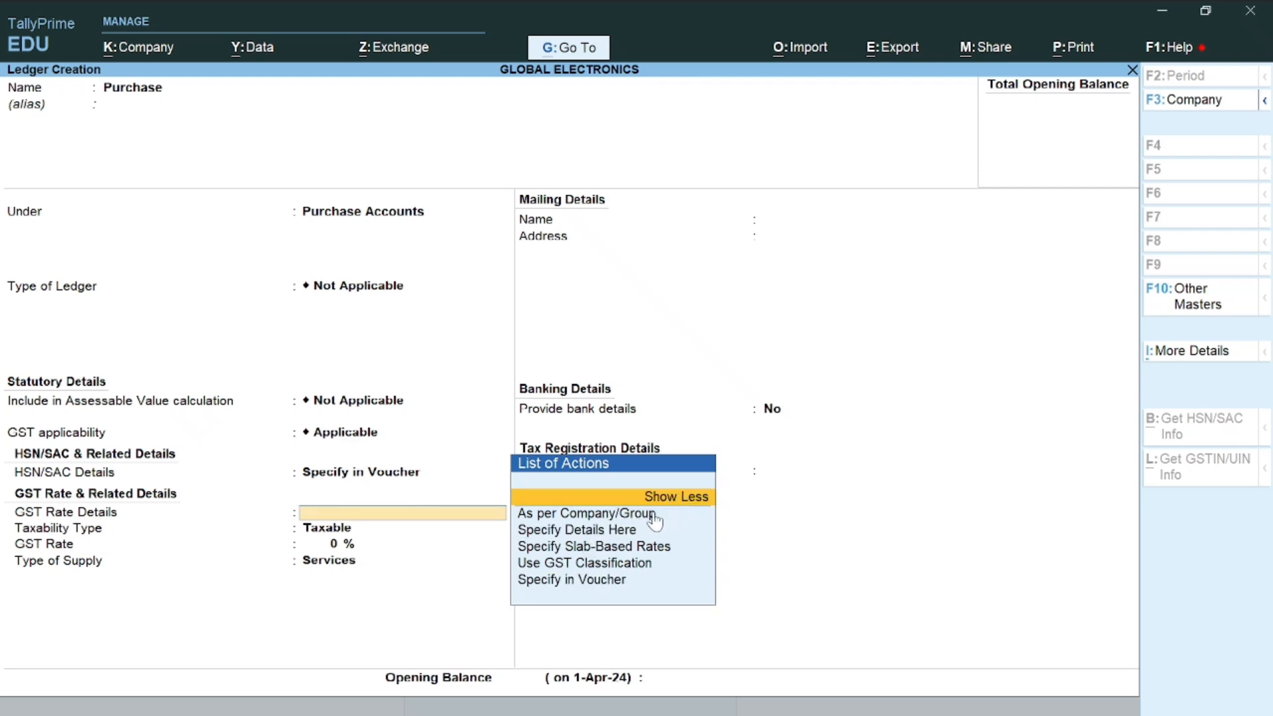
click(565, 583)
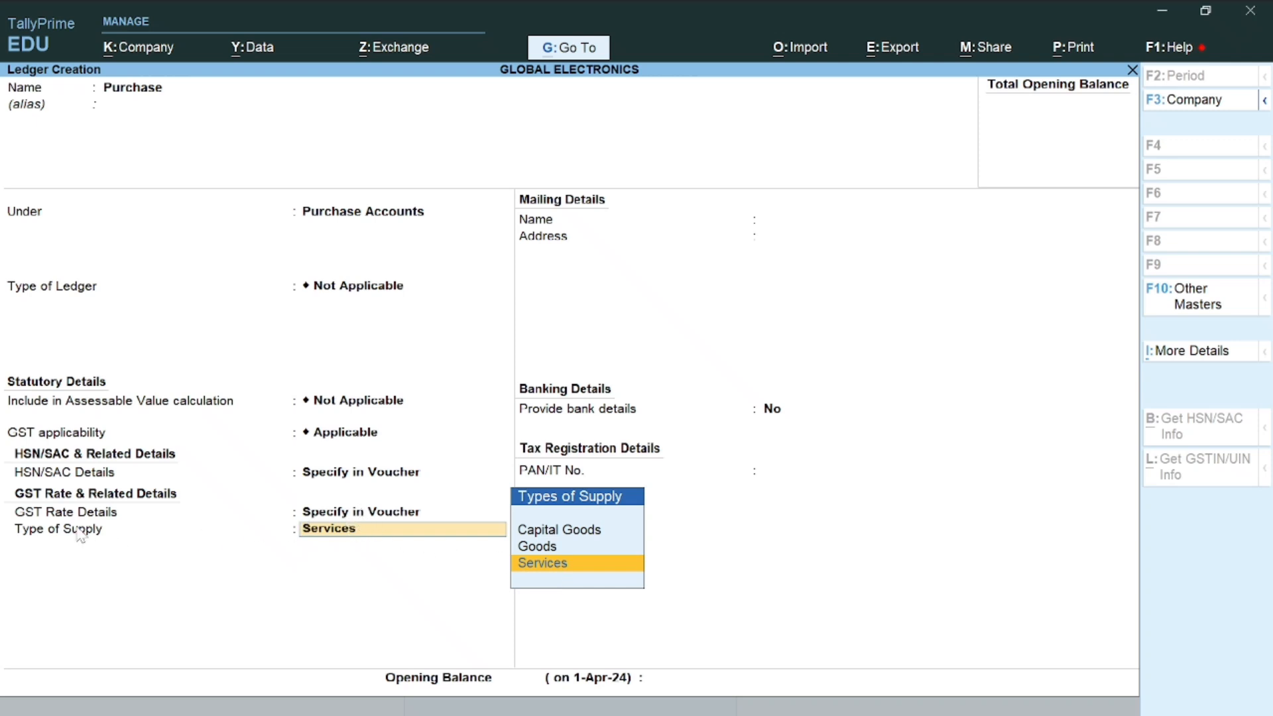
Set the type of supply to Goods and save the Purchase ledger without bank details or an opening balance.
click(534, 547)
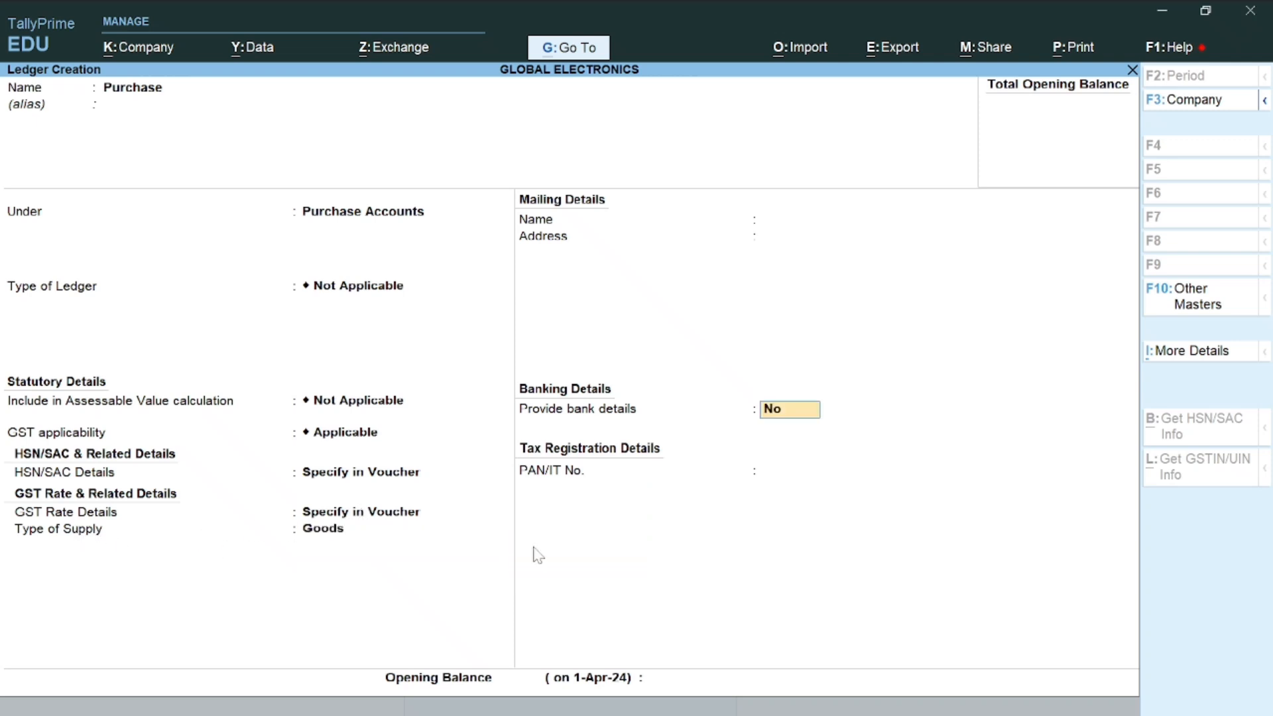
key(Return)
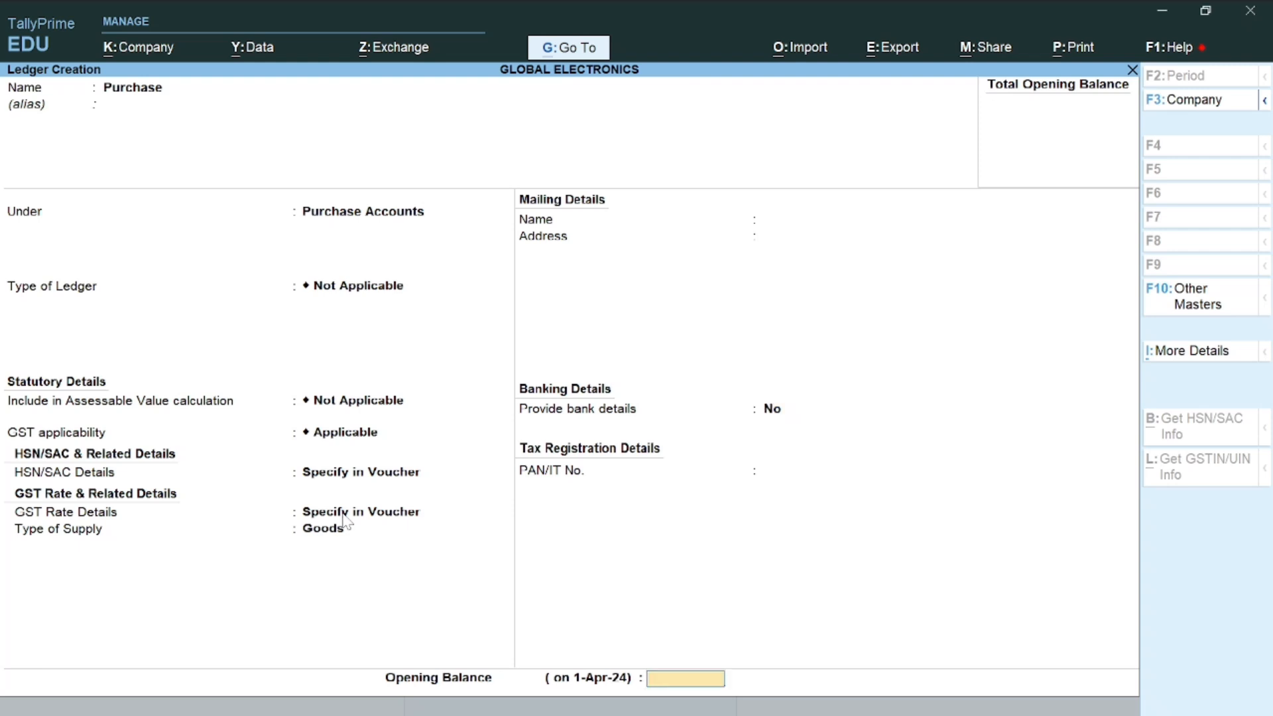
key(Return)
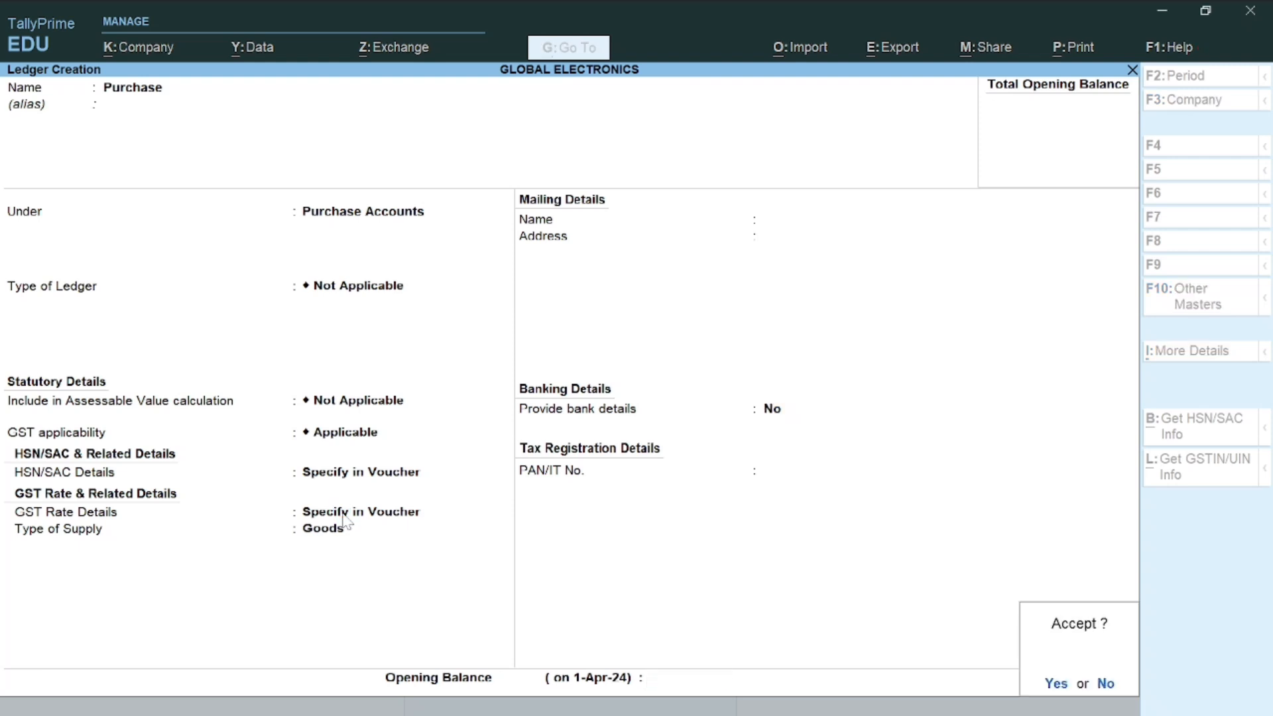
key(Return)
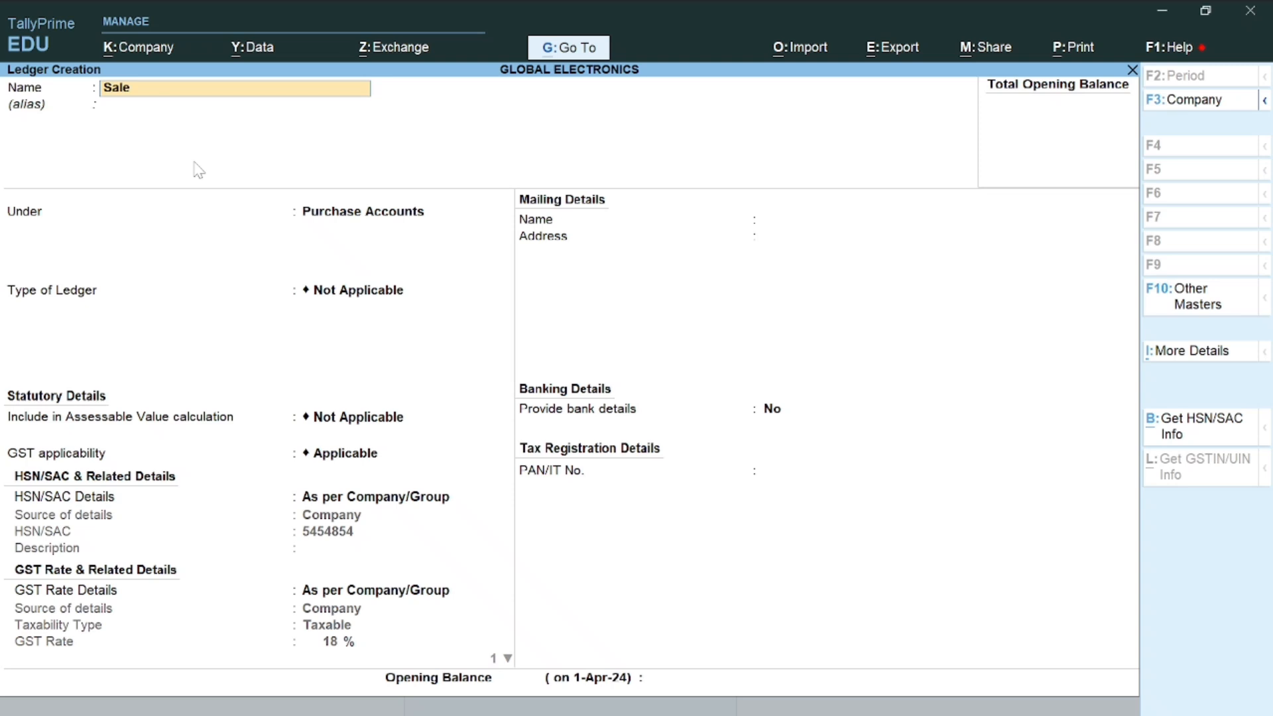
Create a ledger named Sale under Sales Accounts, keeping its ledger type and assessable value Not Applicable and GST Applicable.
key(Return)
key(Return)
text(Sa)
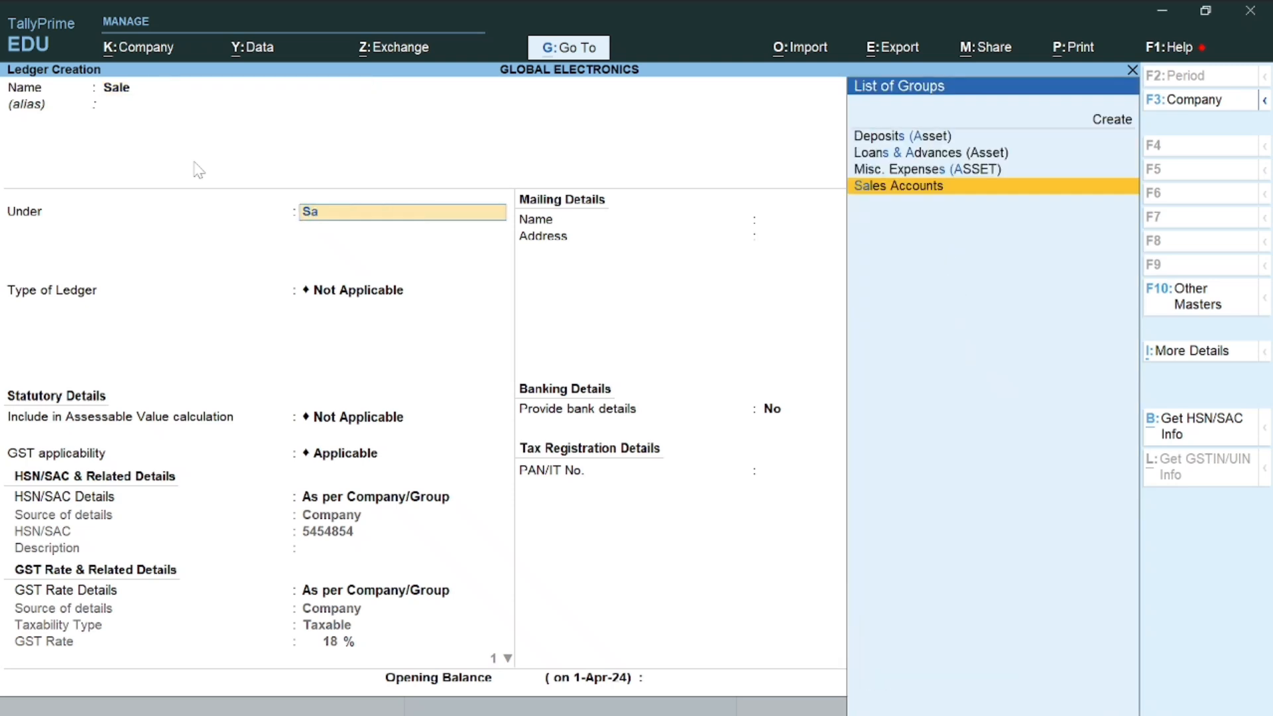
key(Return)
key(Return)
key(Return)
key(Return)
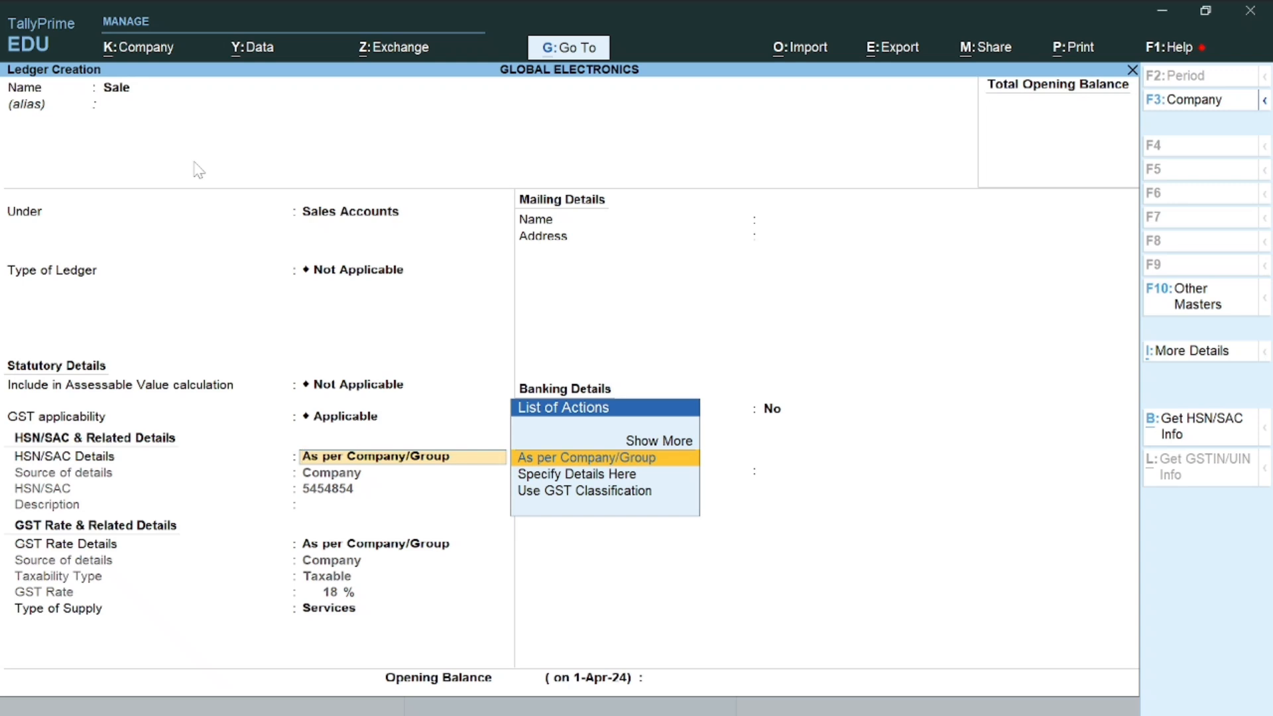
Set both the HSN/SAC details and the GST rate details of the Sale ledger to Specify in Voucher.
click(658, 441)
click(571, 514)
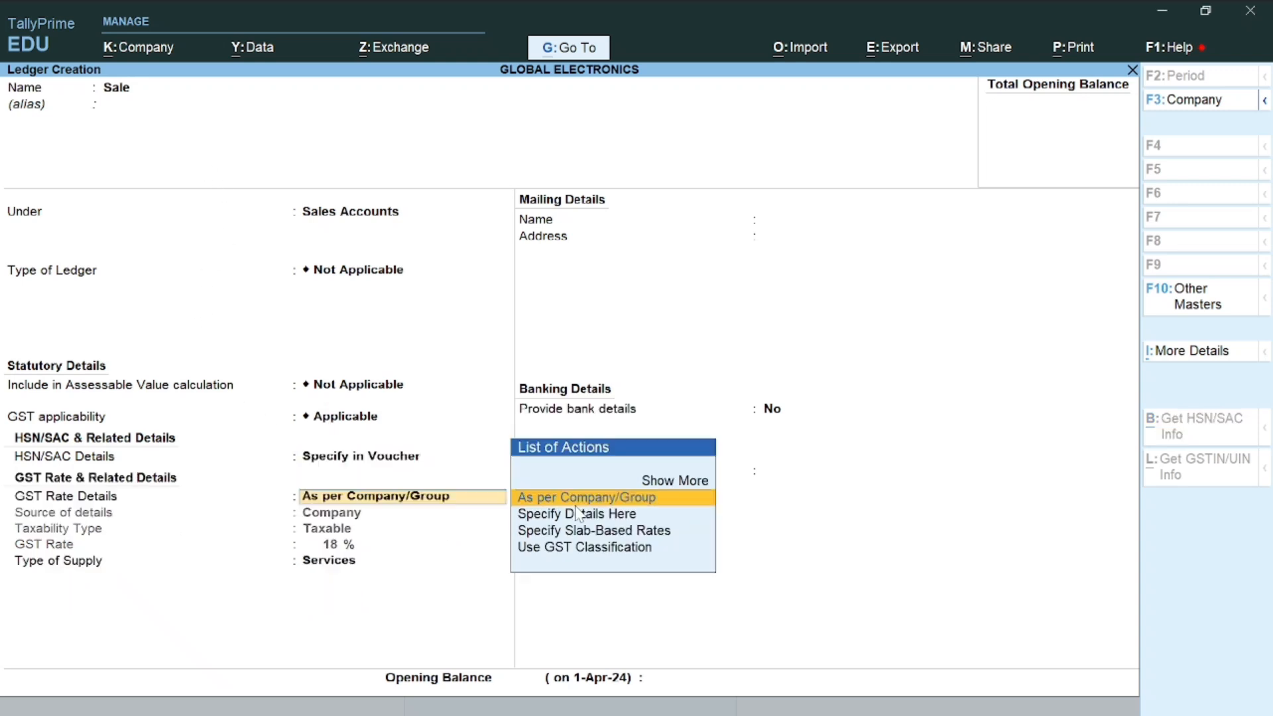
click(653, 481)
click(567, 576)
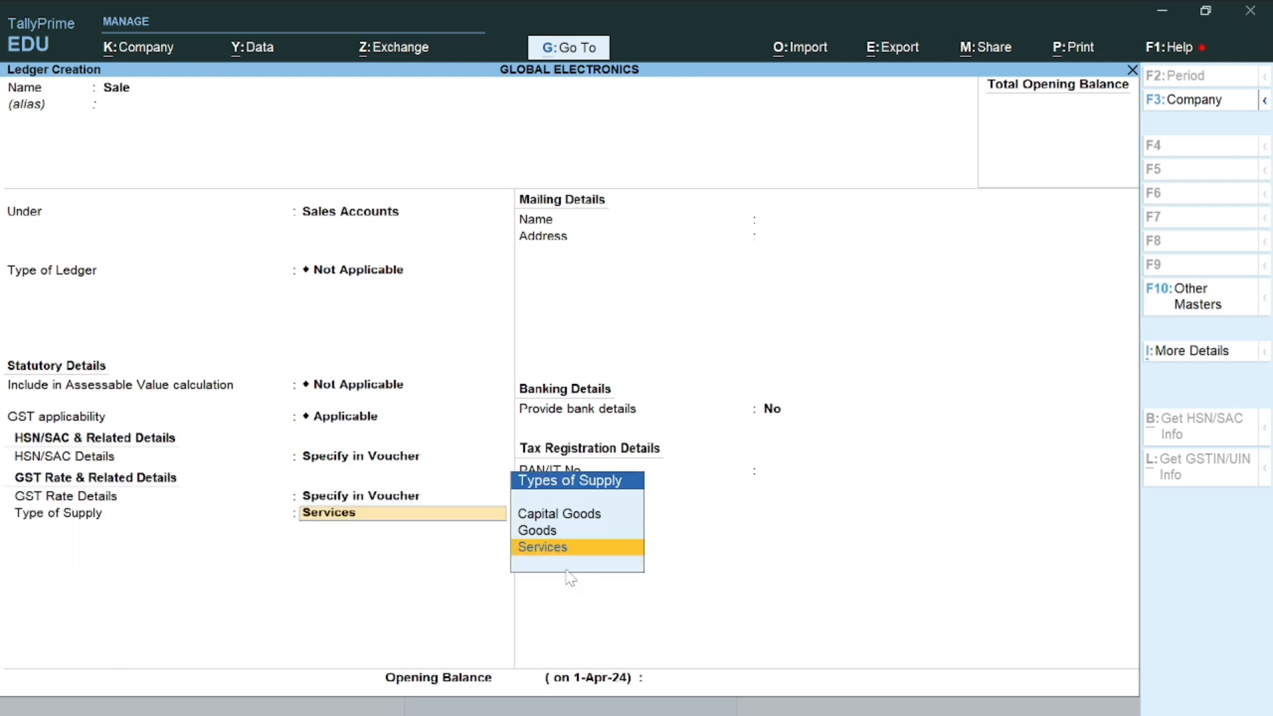
Set the Sale ledger's type of supply to Goods and save it without bank details or an opening balance.
key(Up)
key(Return)
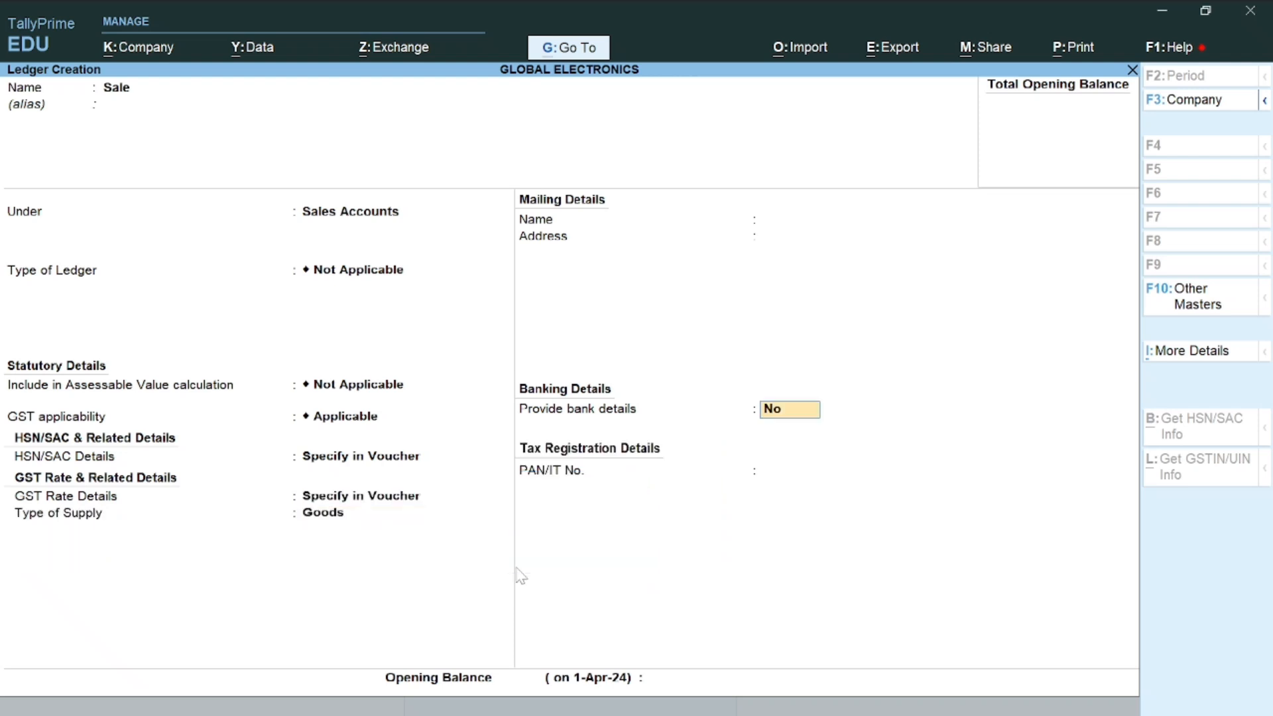
key(Return)
key(Return)
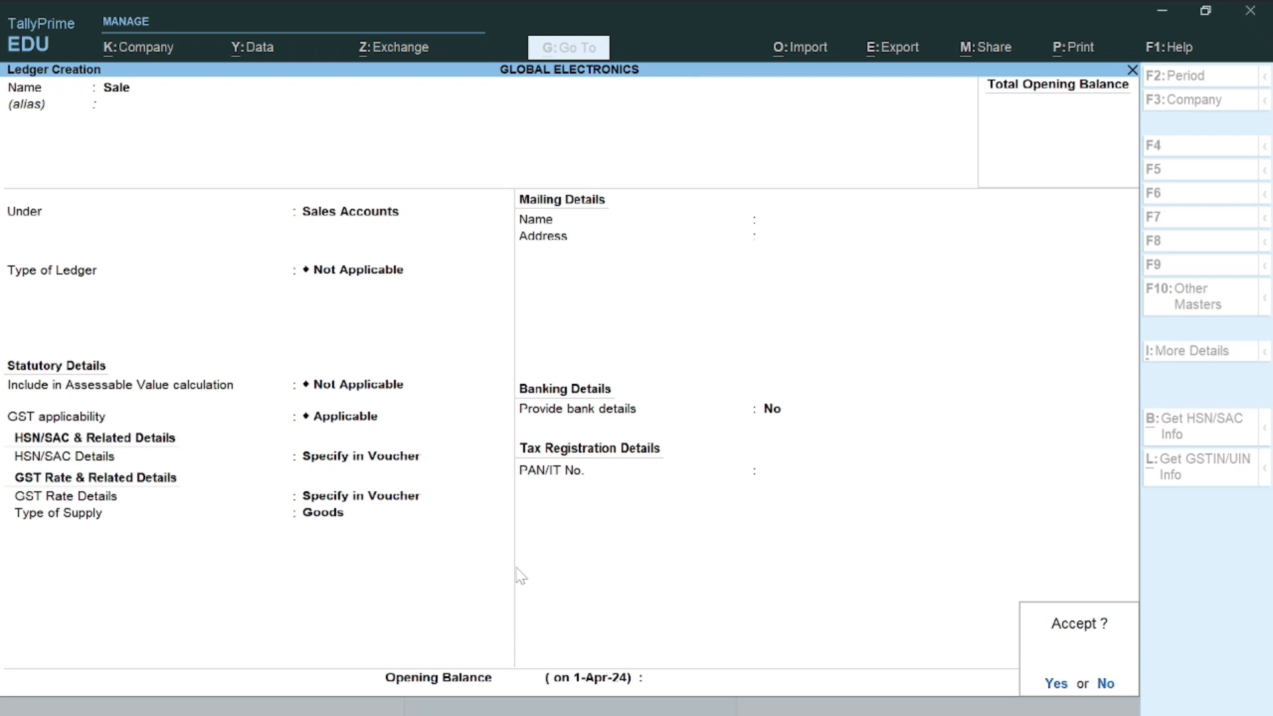
key(Return)
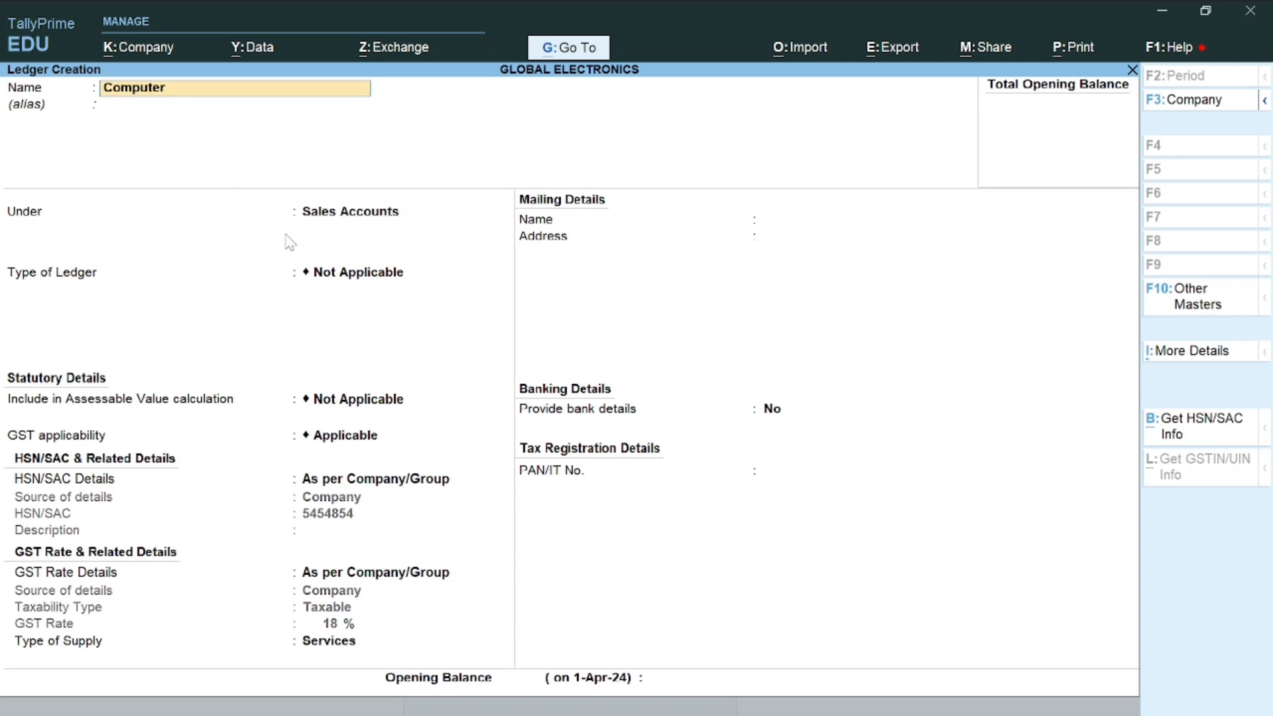
Create a ledger named Computer under Fixed Assets, keeping assessable value inclusion Not Applicable and GST Applicable.
key(Return)
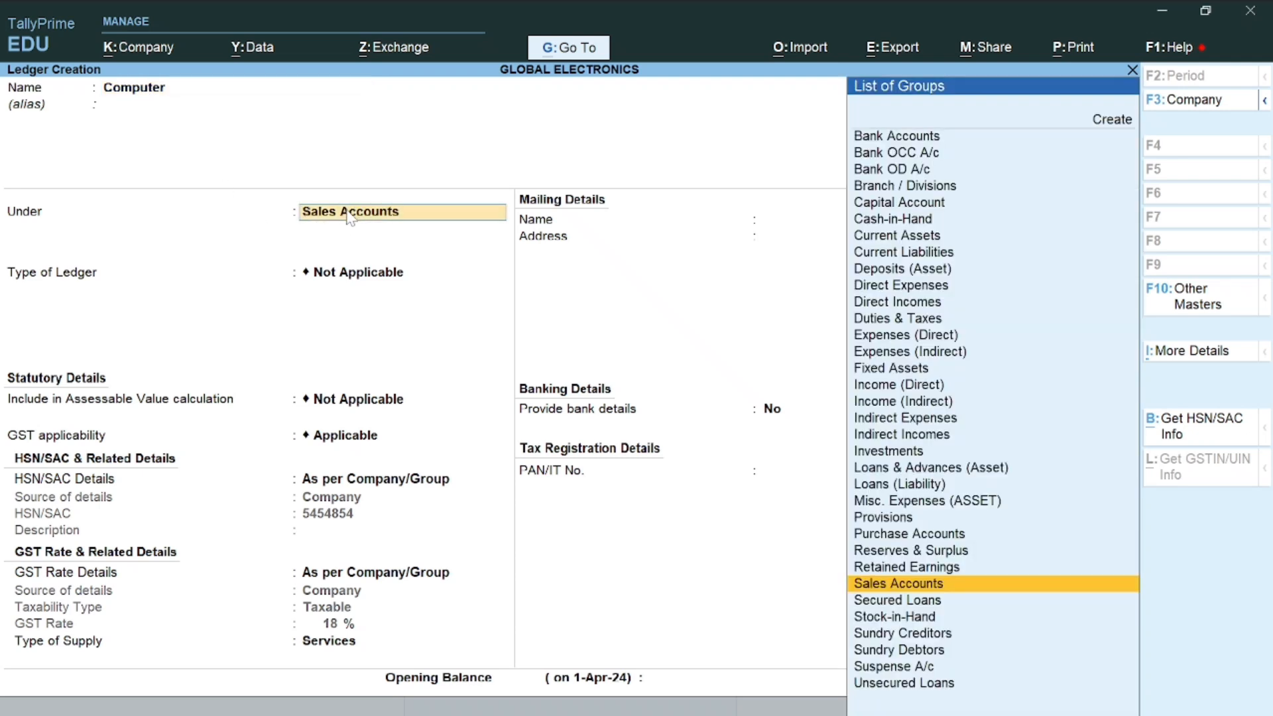
text(F)
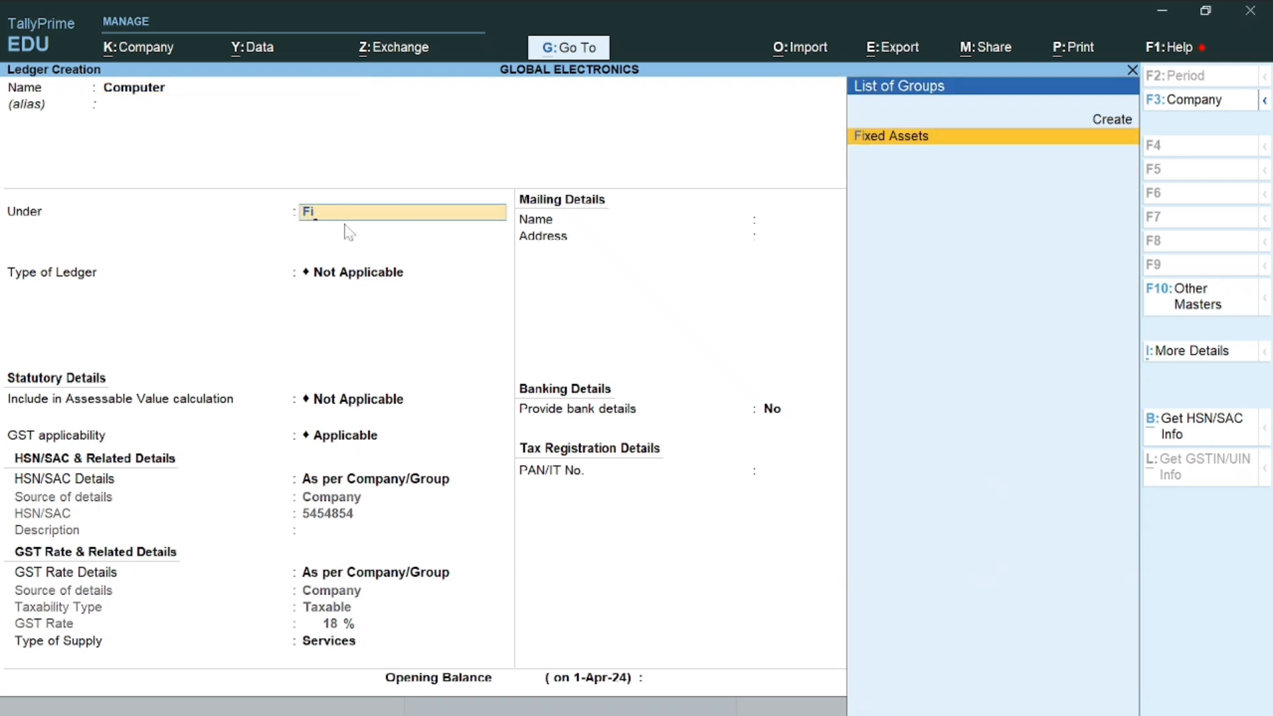
text(i)
key(Return)
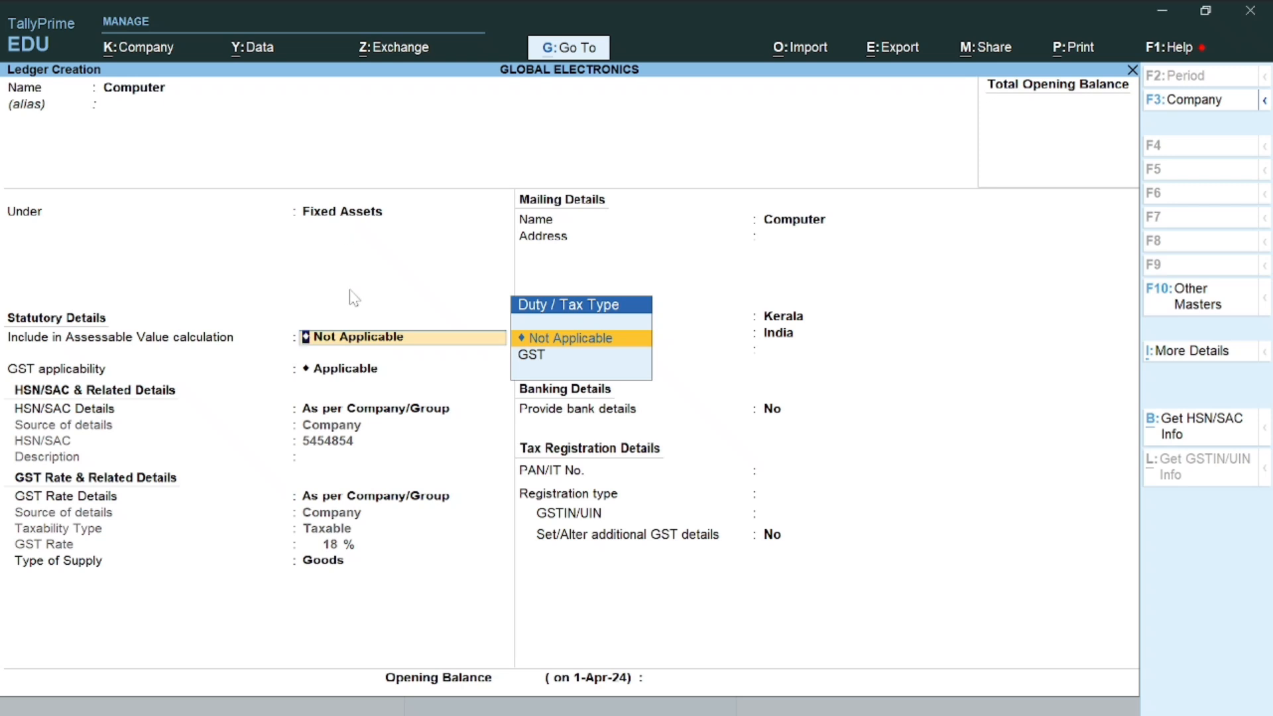
key(Return)
key(Return)
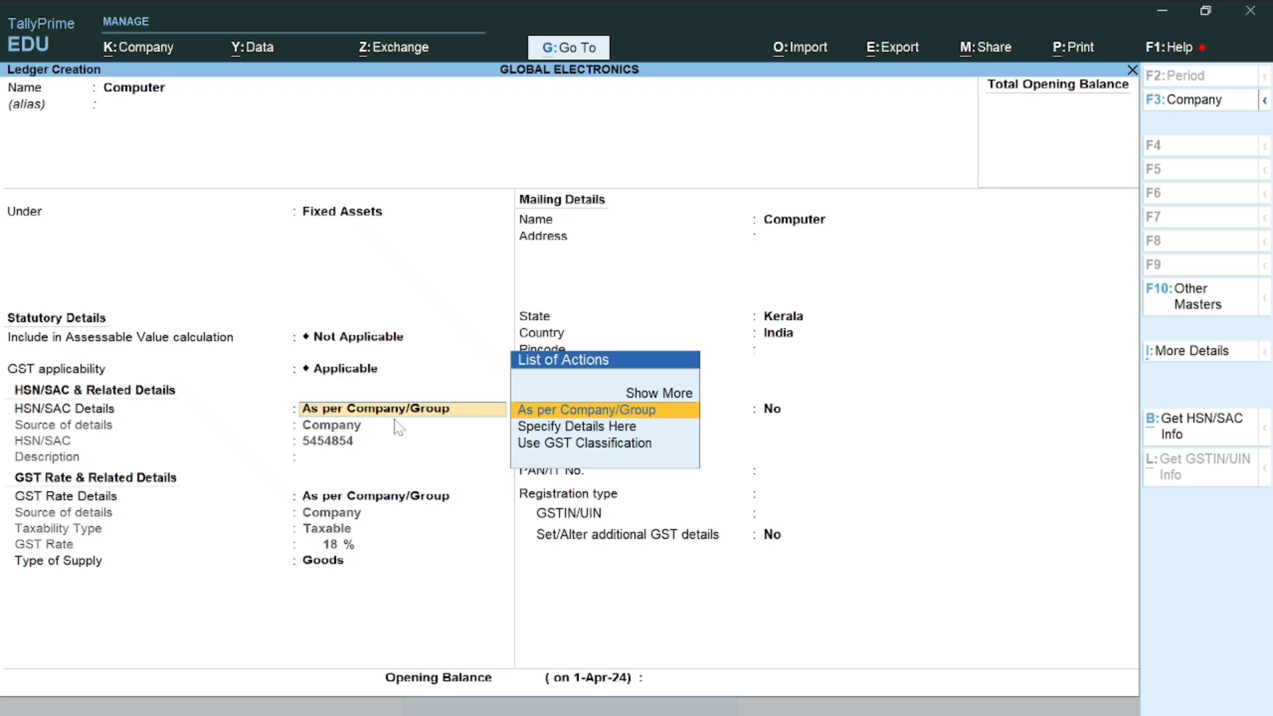
Specify the Computer ledger's HSN/SAC details directly, with code 484848 and description Computer.
click(549, 428)
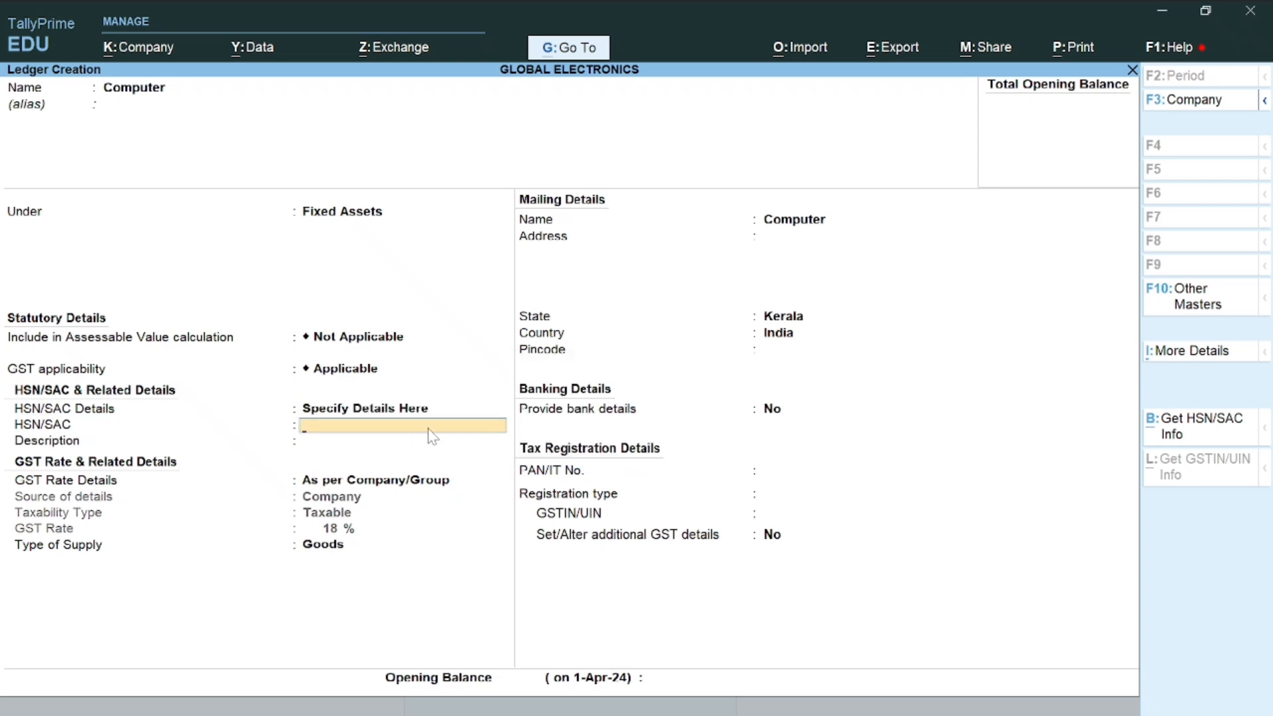
text(484848)
key(Return)
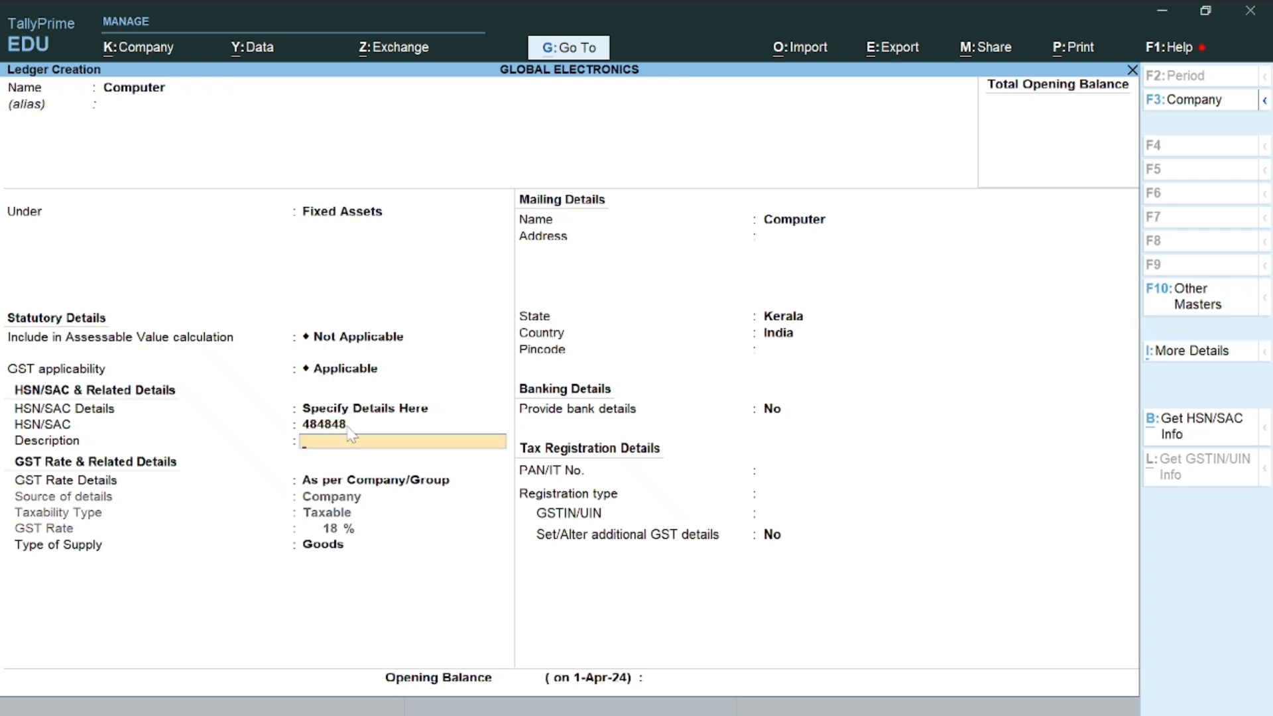
text(Computer)
key(Return)
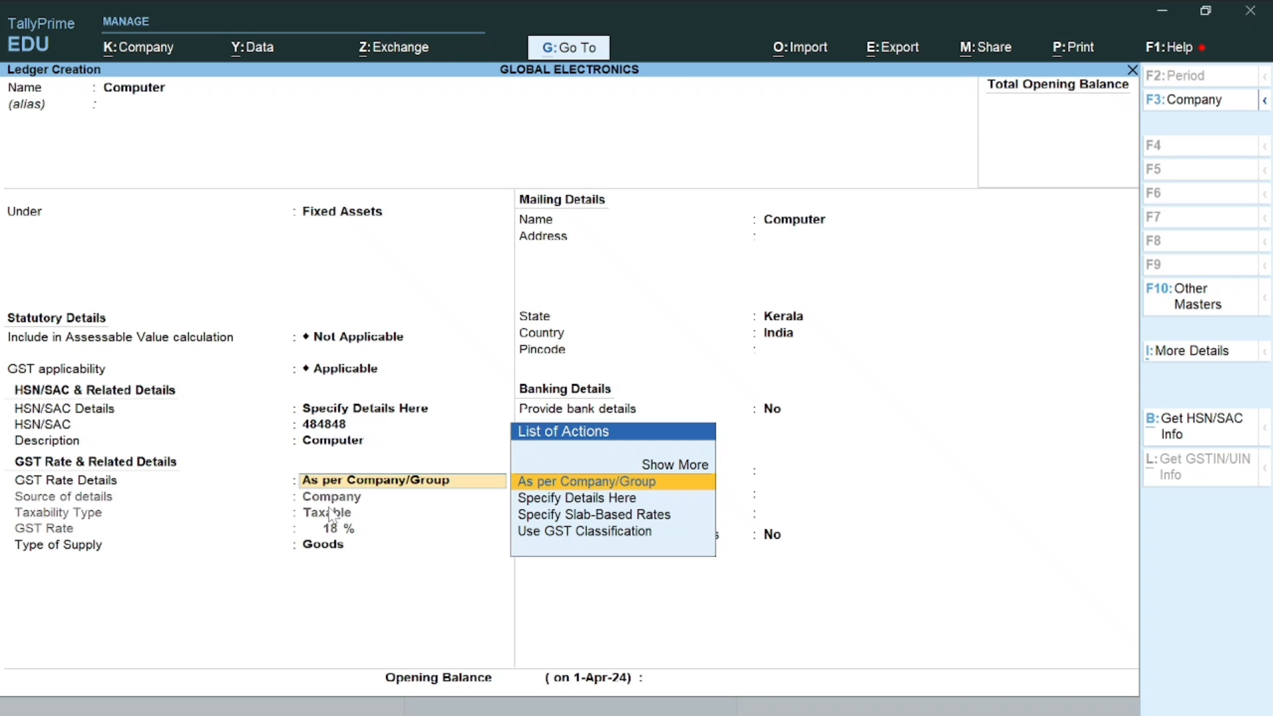
Keep the Computer ledger's GST rate details As per Company/Group and set its type of supply to Capital Goods.
key(Return)
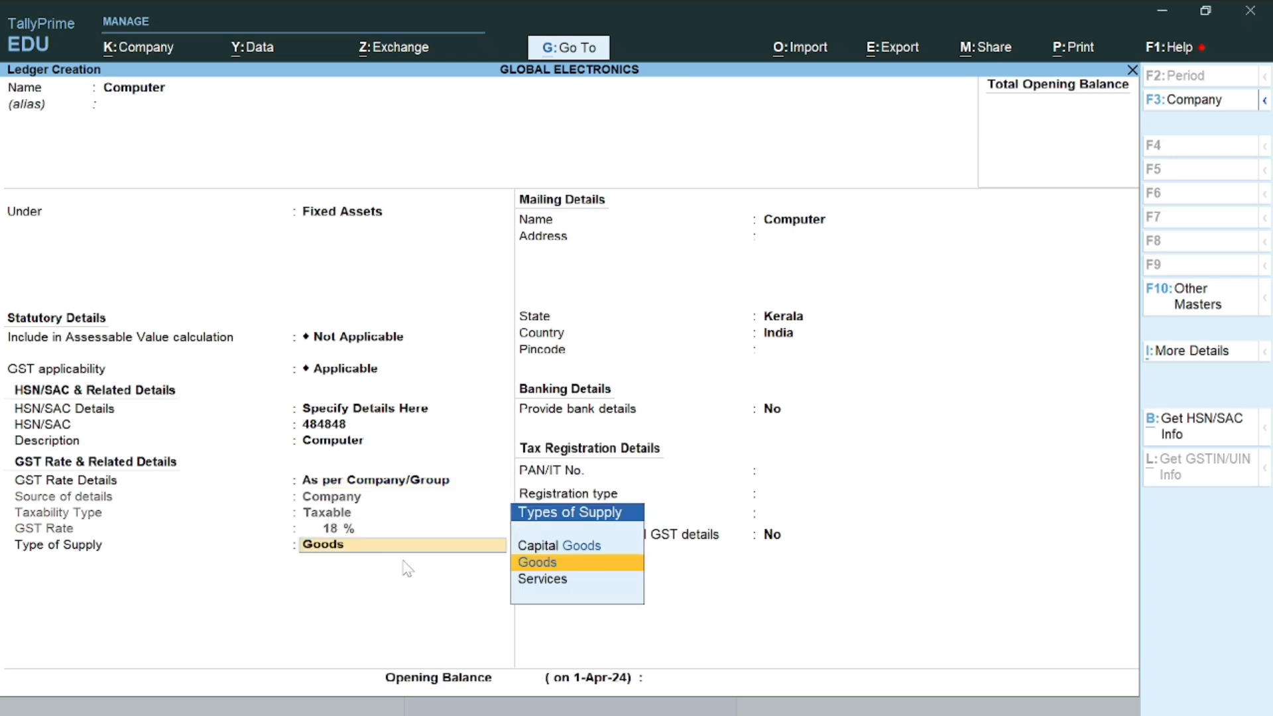
key(Up)
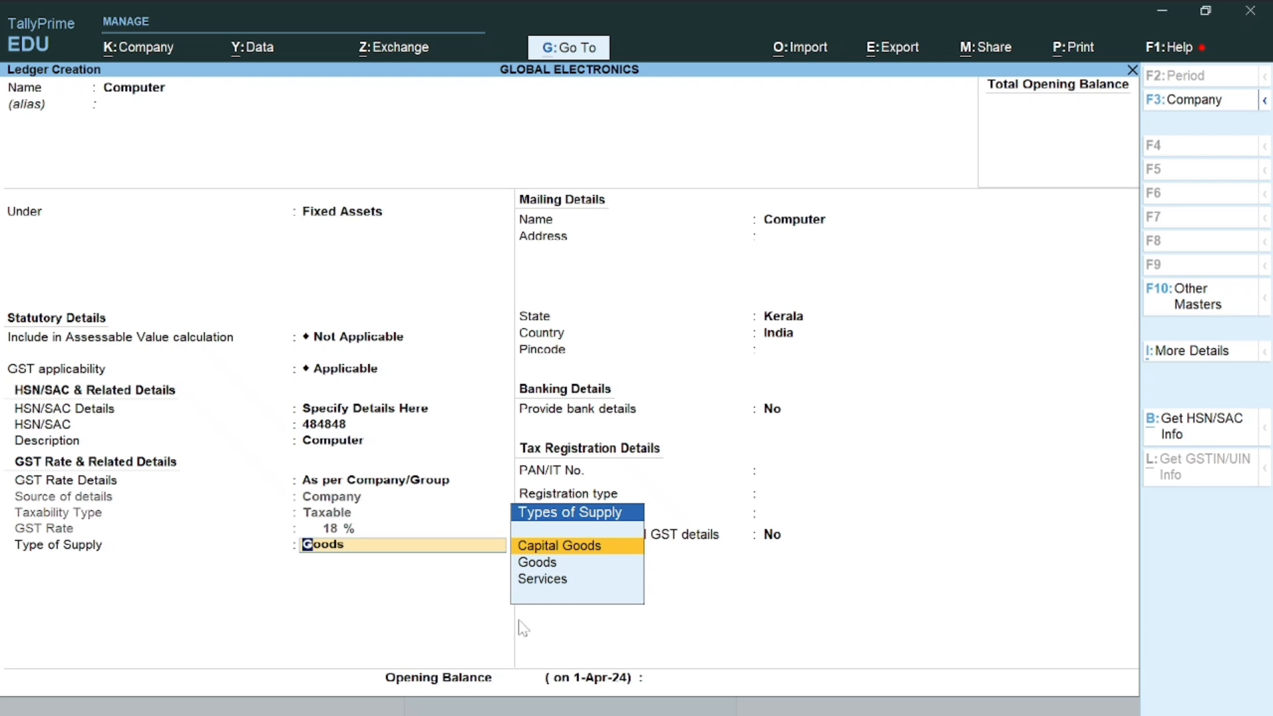
key(Return)
Save the Computer ledger without bank details, tax registration details or an opening balance.
key(Return)
key(Return)
key(Return)
key(Return)
key(Return)
key(Return)
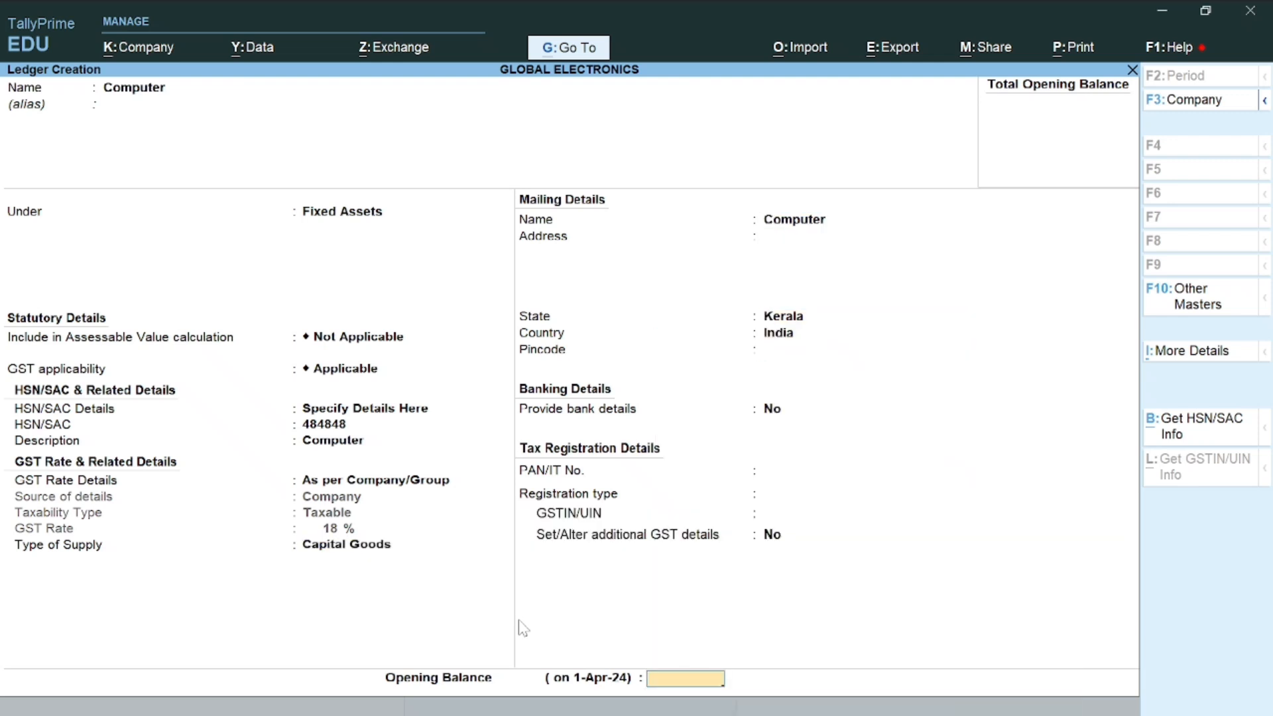
key(Return)
key(Return)
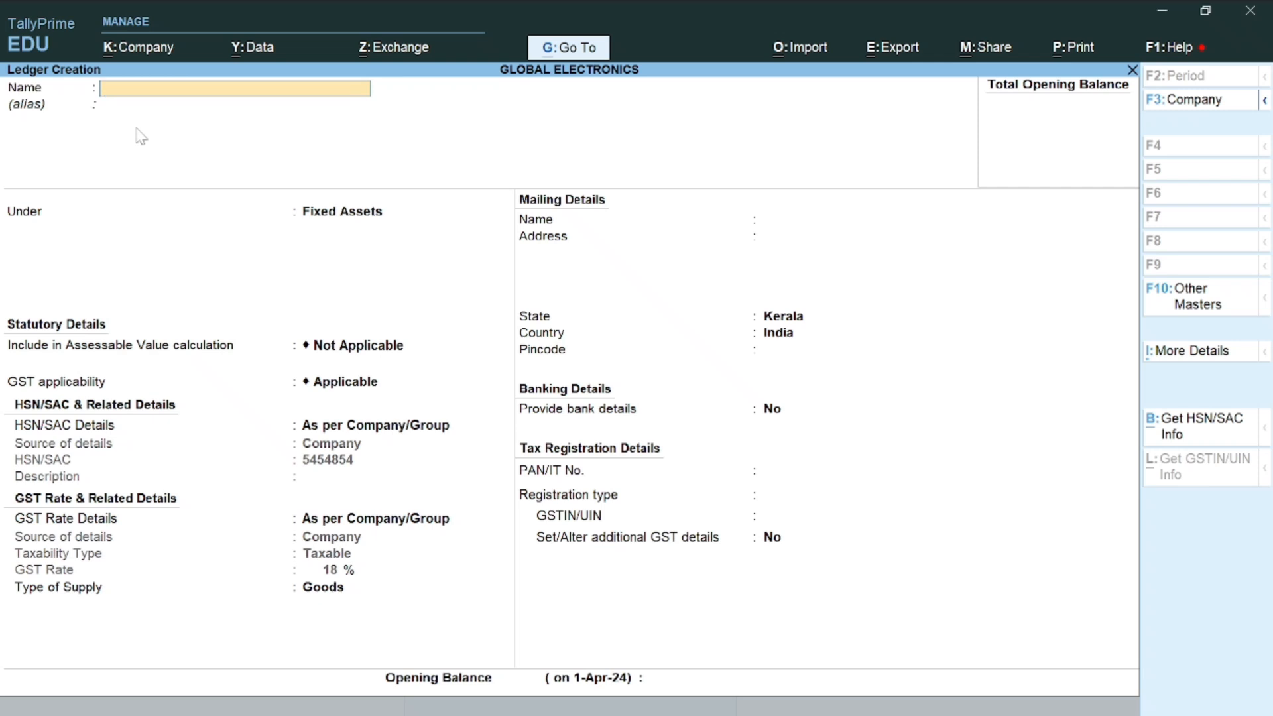
Start a new ledger named Telephone Charge and place it under Indirect Expenses.
text(Telephone charge)
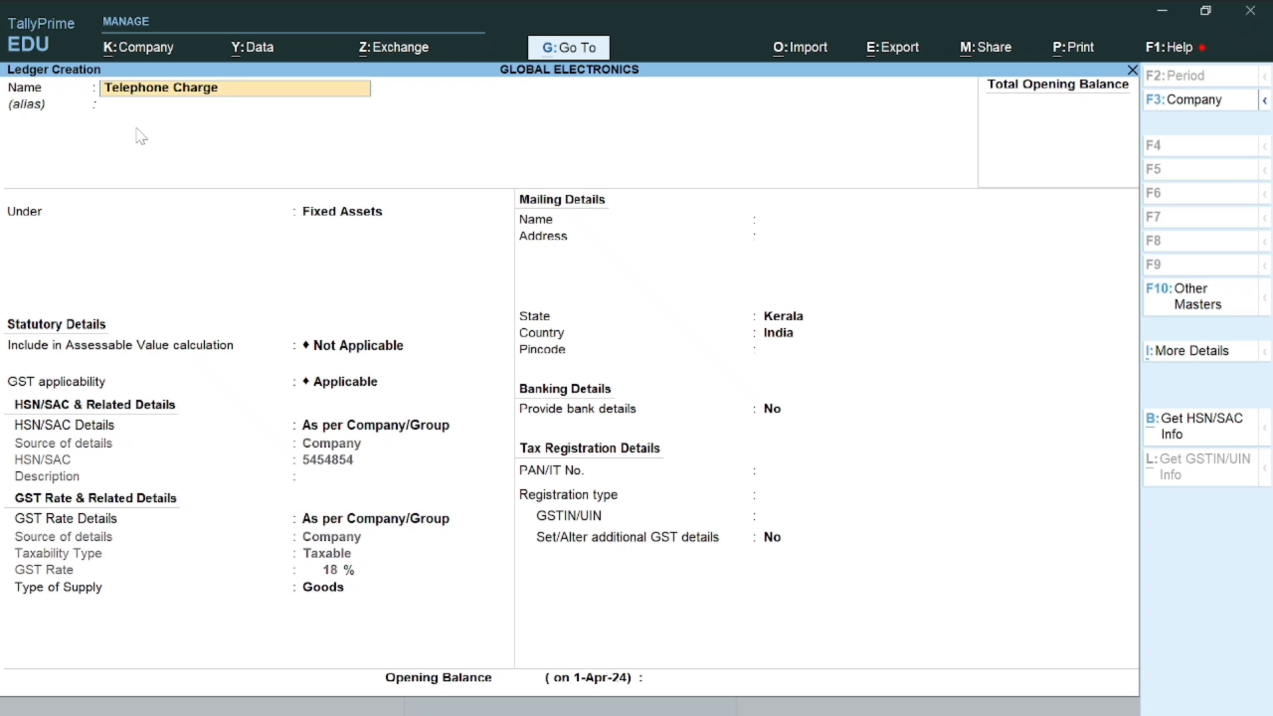
key(Return)
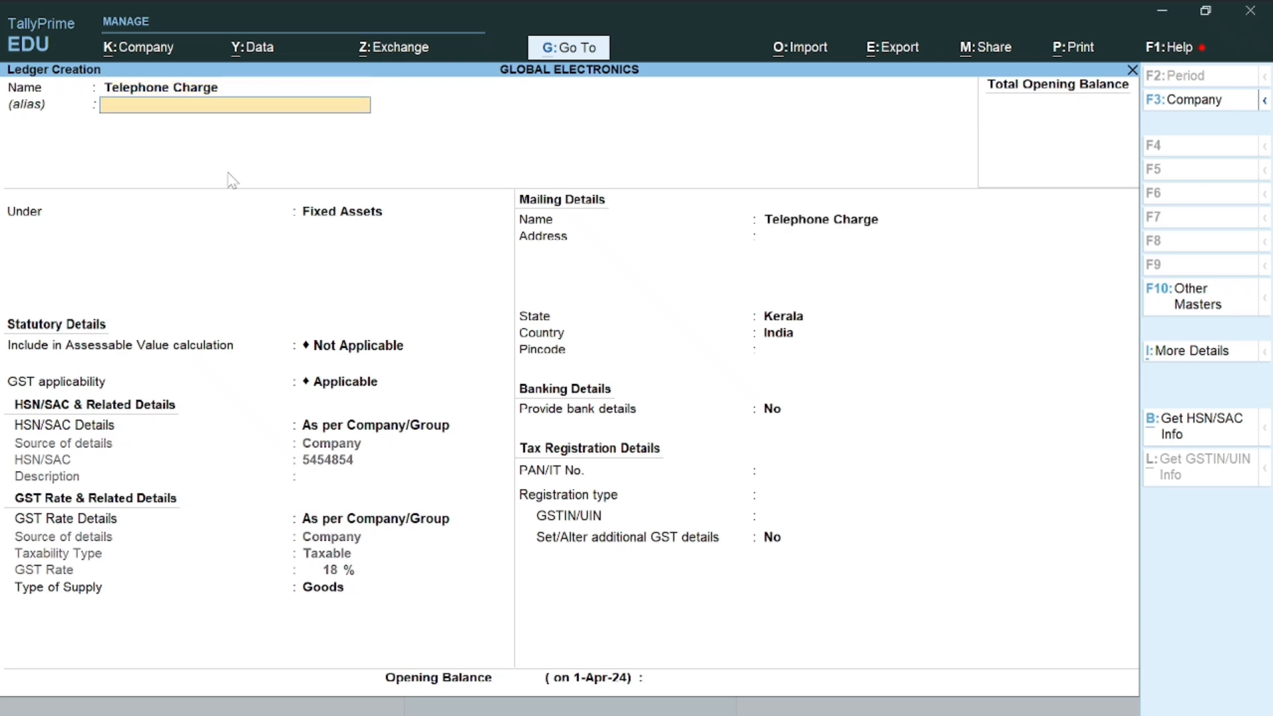
key(Return)
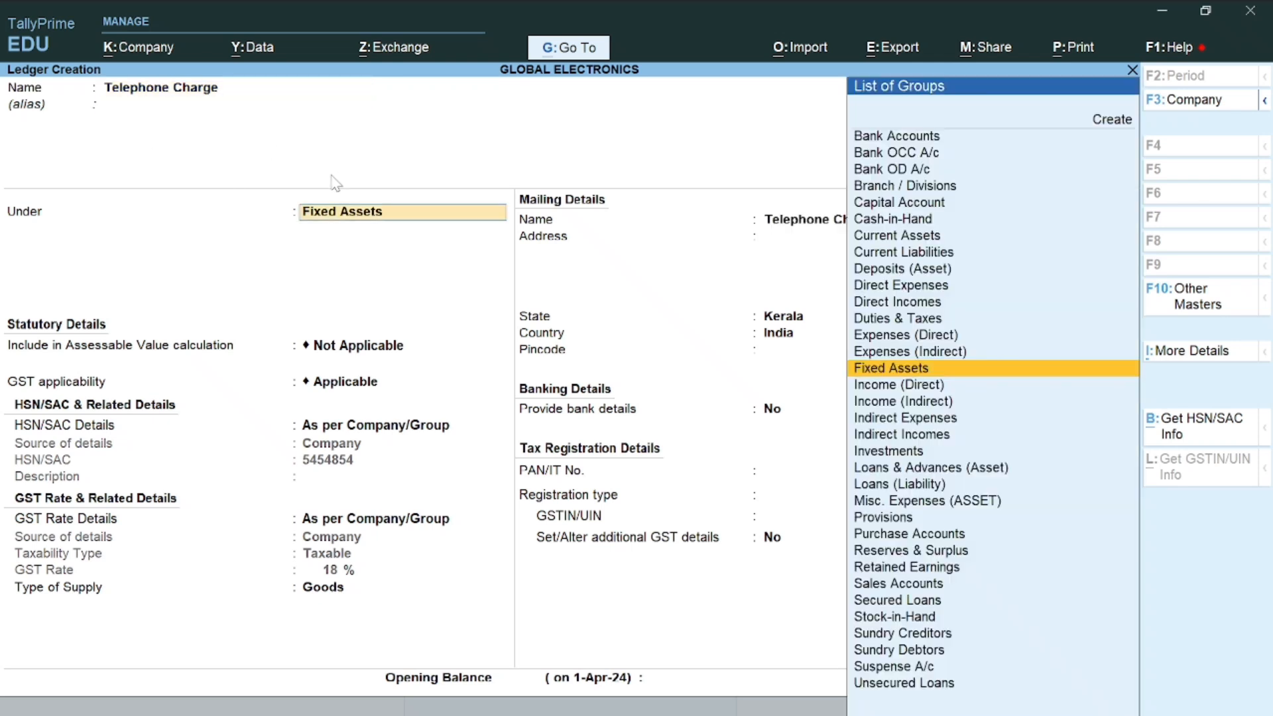
text(In)
key(Return)
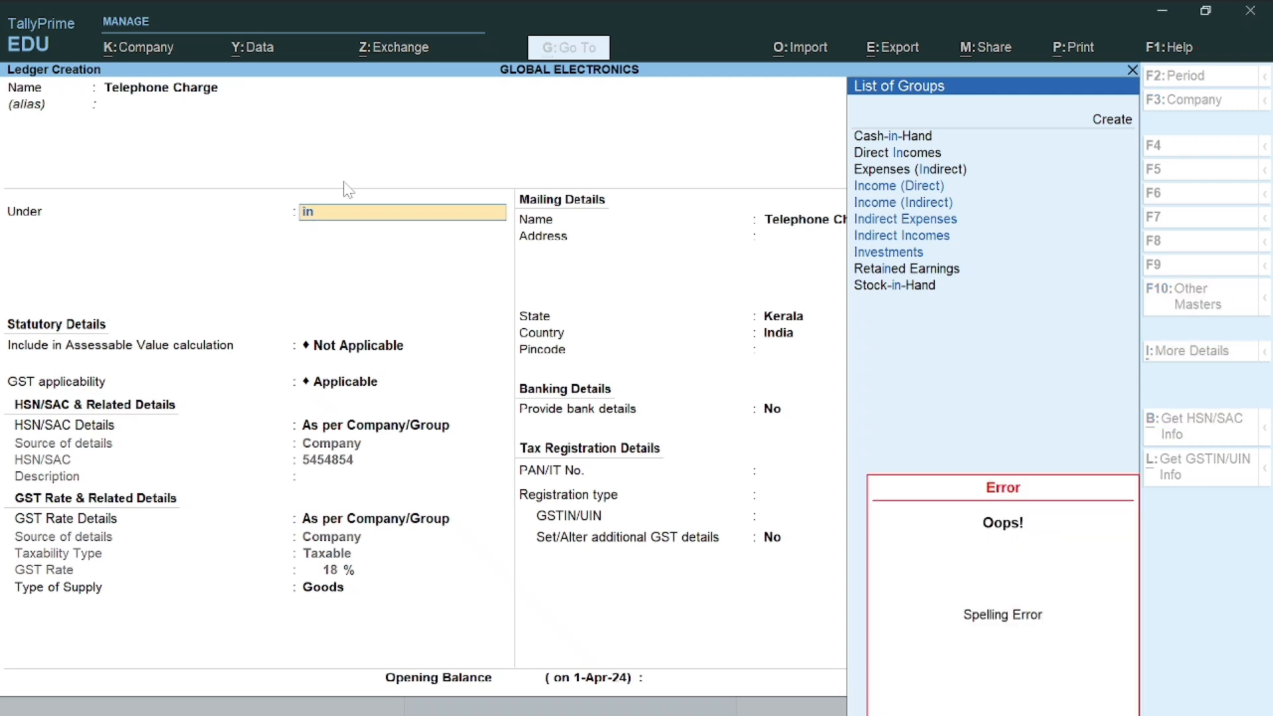
key(Down)
key(Down)
key(Down)
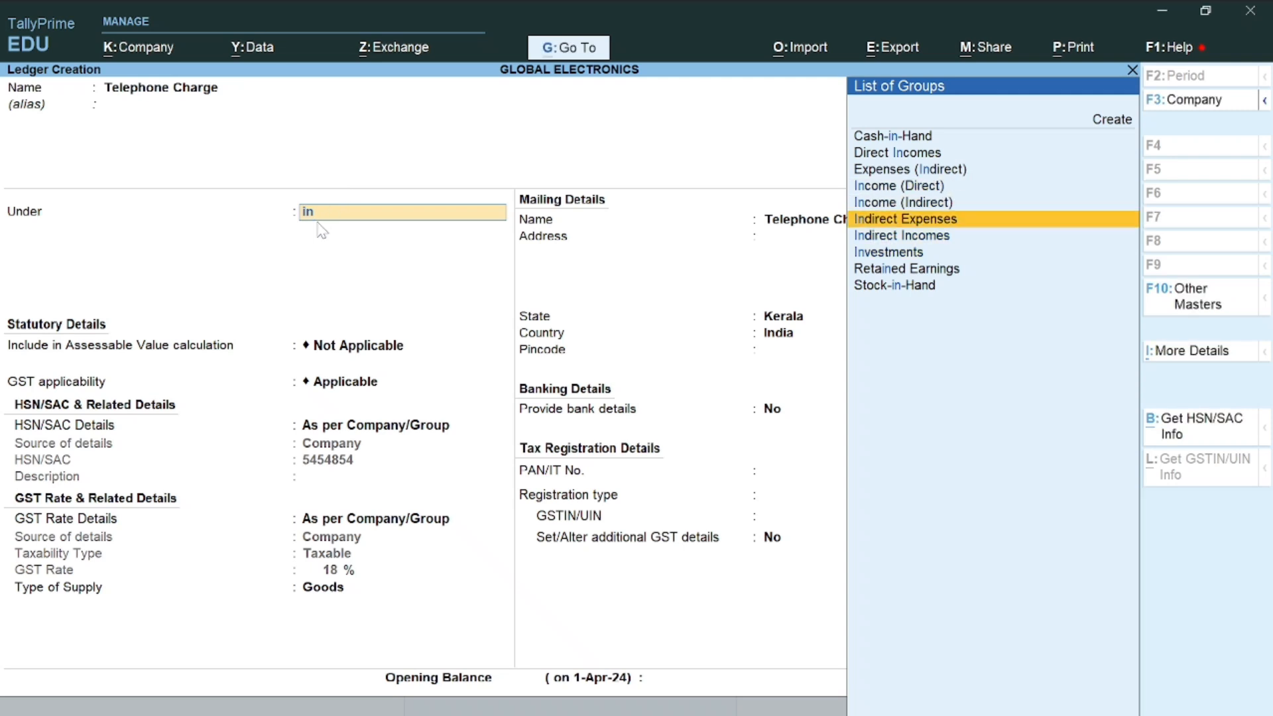
key(Return)
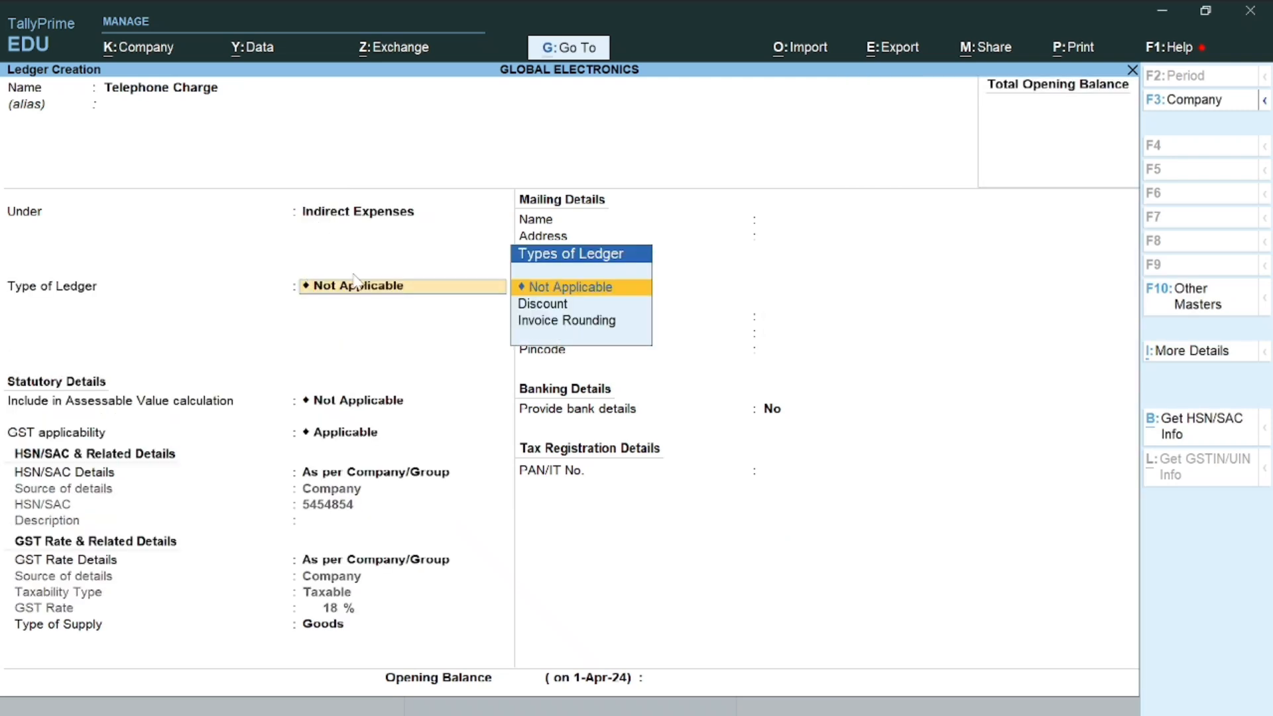
Keep the Telephone Charge ledger's type and assessable value inclusion Not Applicable, with GST applicability set to Applicable.
key(Return)
key(Return)
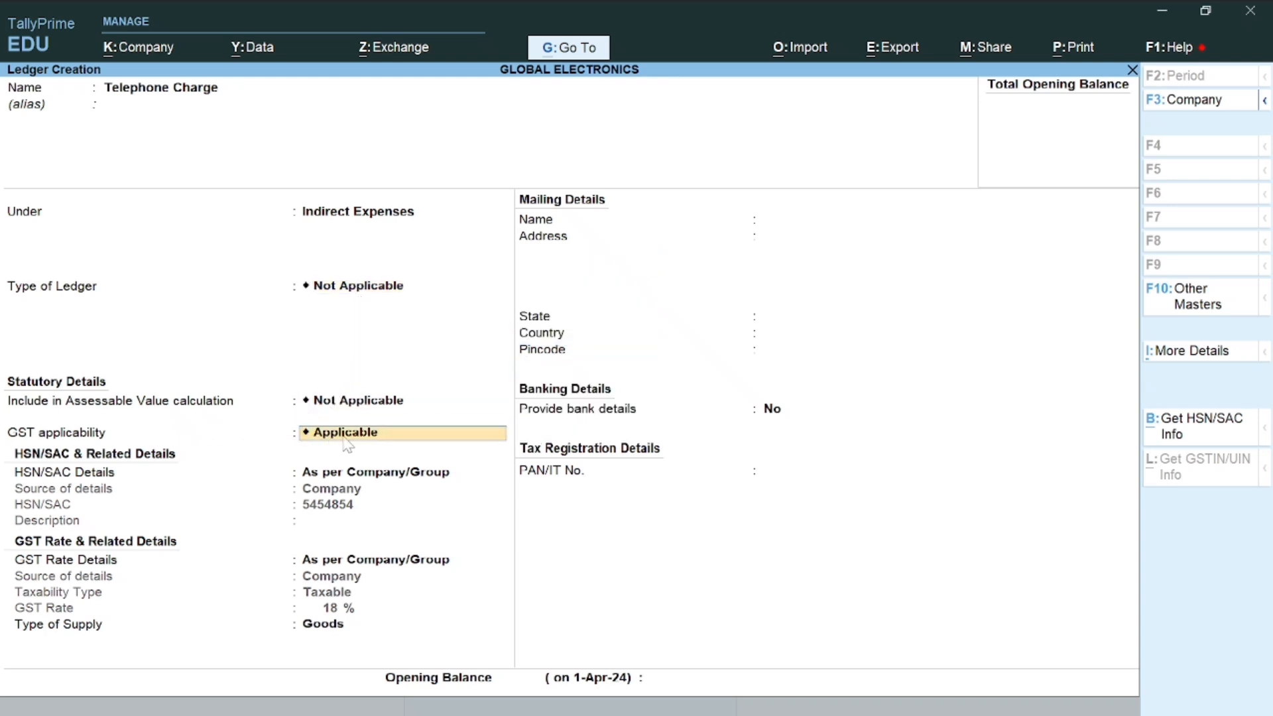
key(Return)
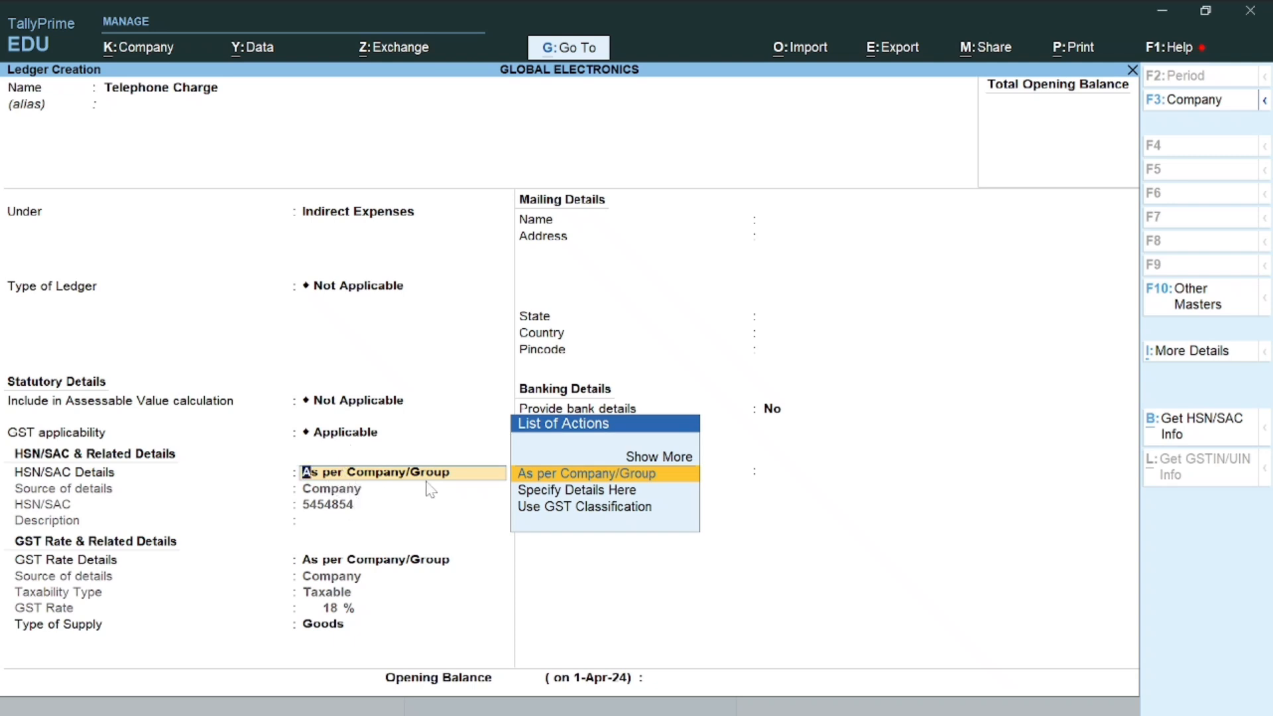
Specify the Telephone Charge ledger's HSN/SAC details directly, with code 889594 and description Telephone Charge.
click(591, 498)
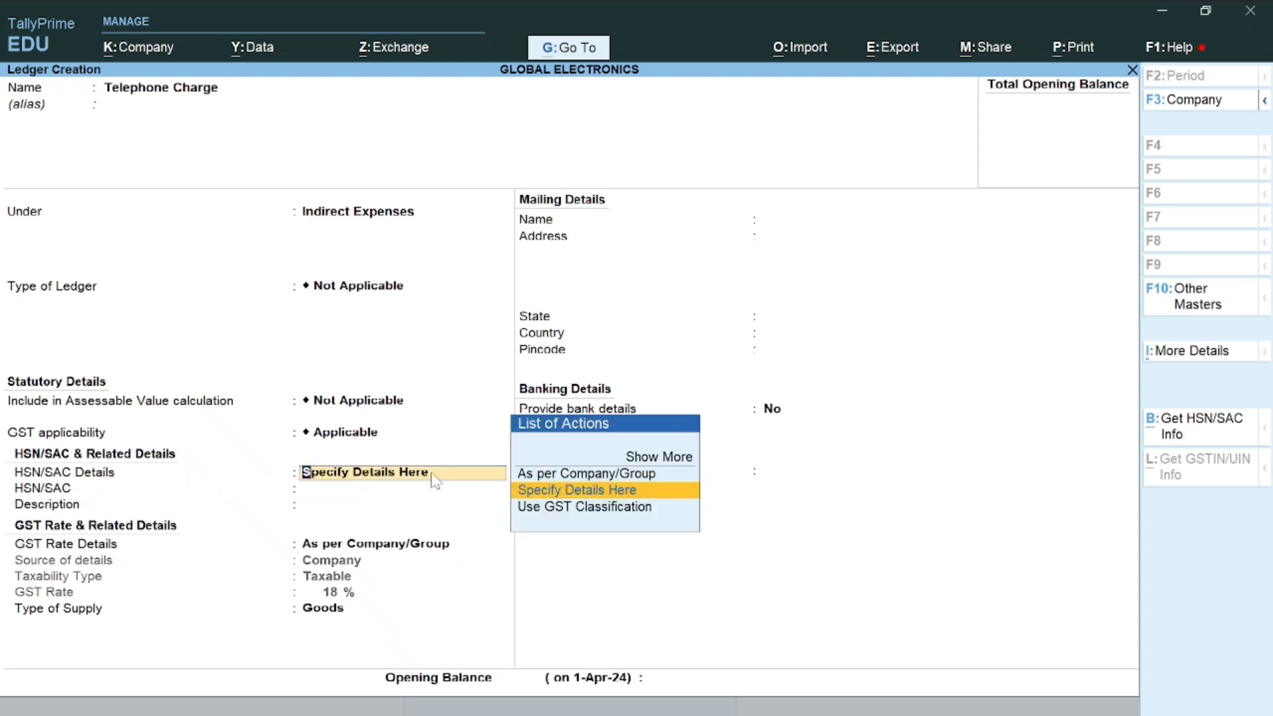
key(Return)
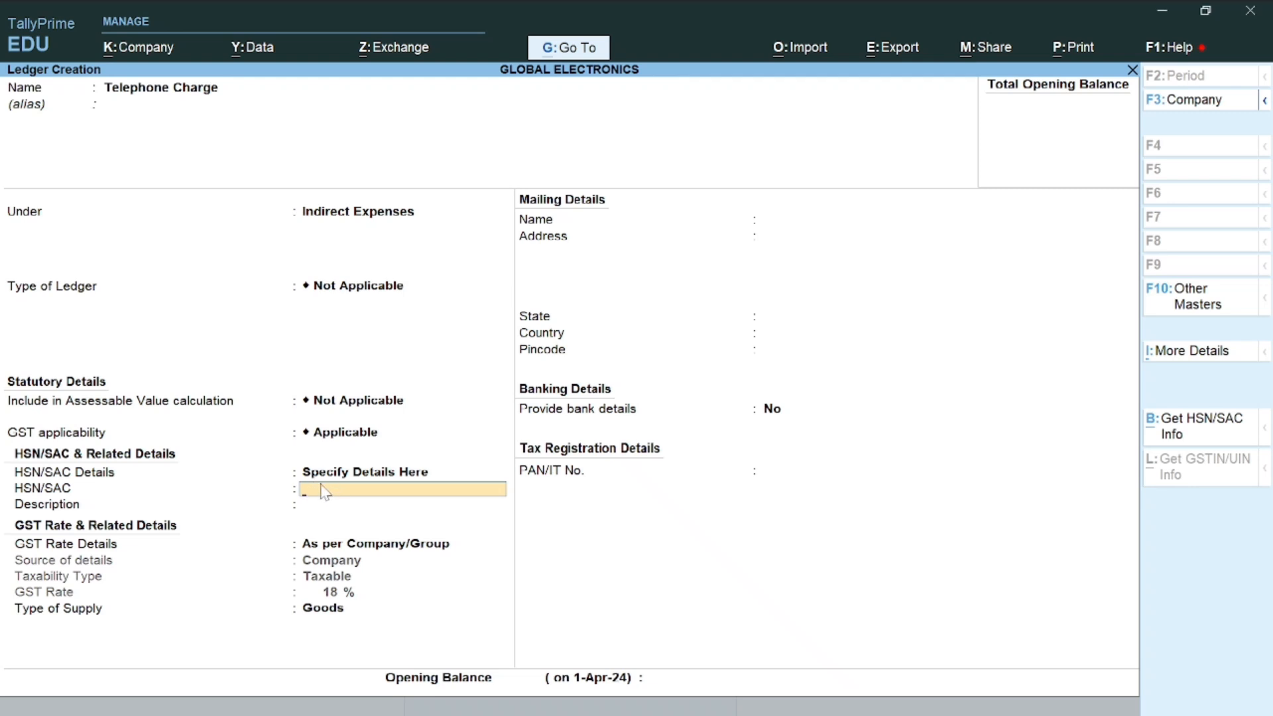
text(889594)
key(Return)
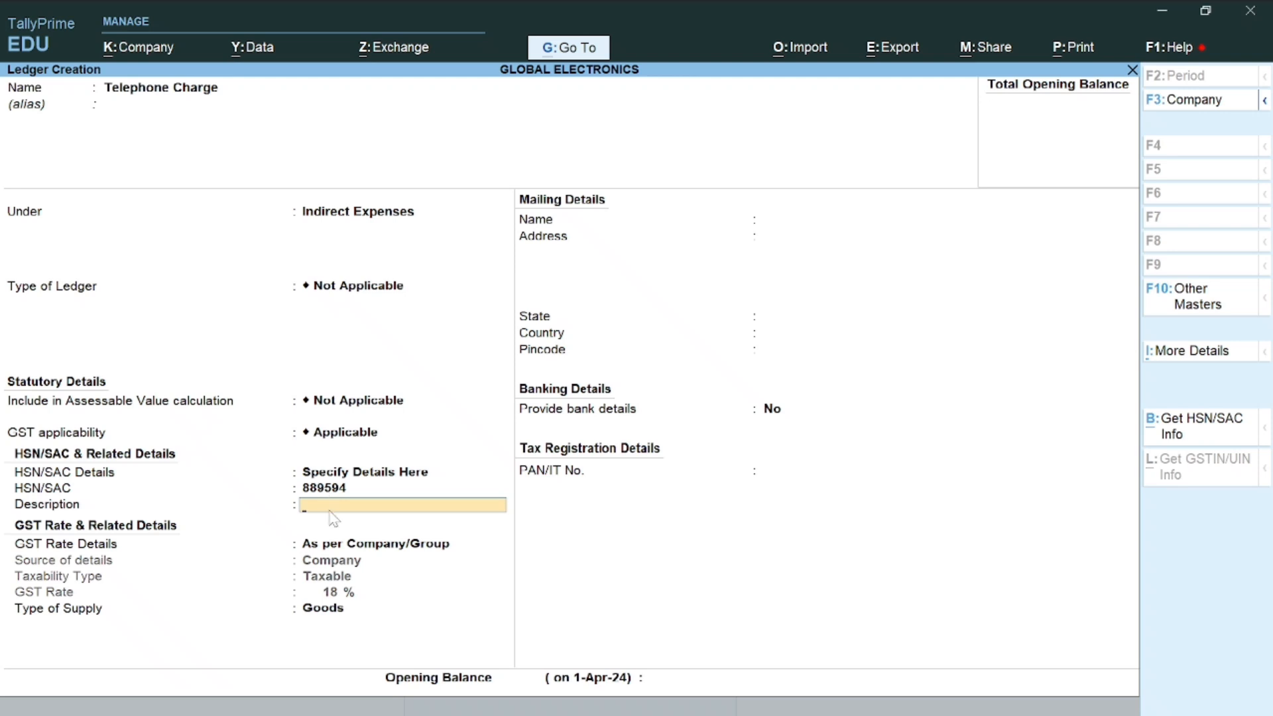
text(Telephone Charge)
key(Return)
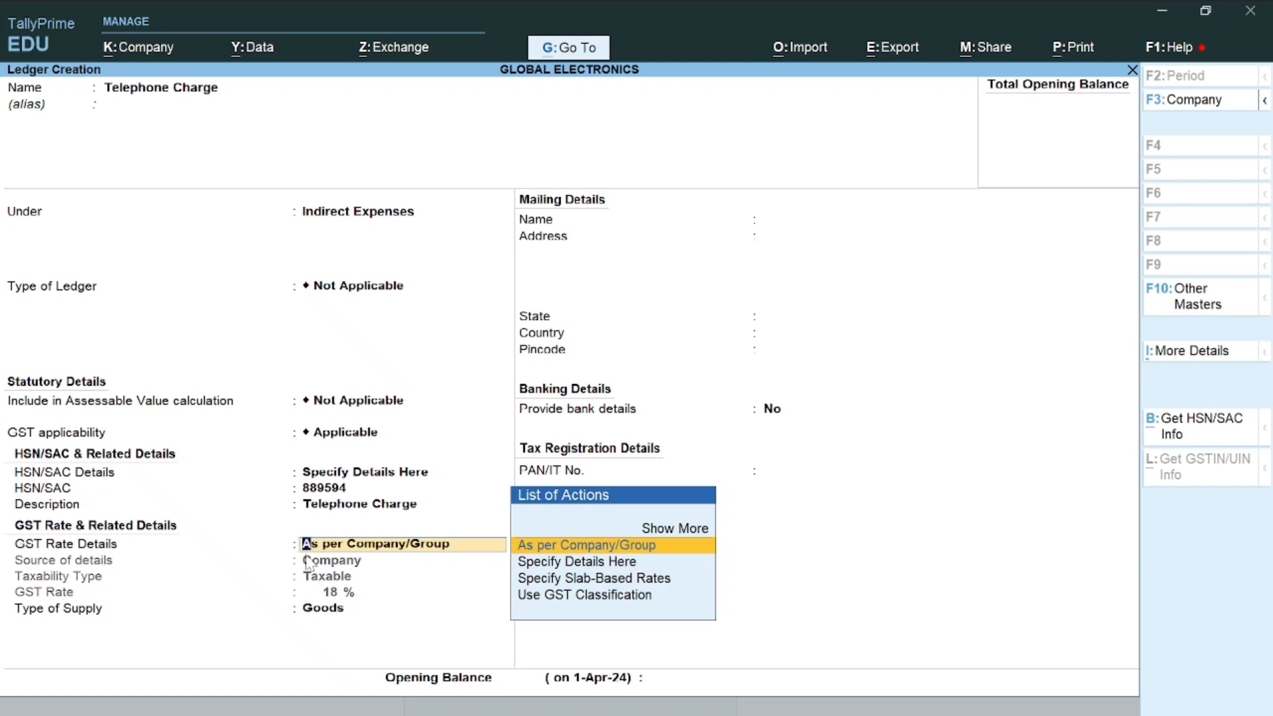
Set the Telephone Charge ledger's type of supply to Services and save it without an opening balance.
click(307, 608)
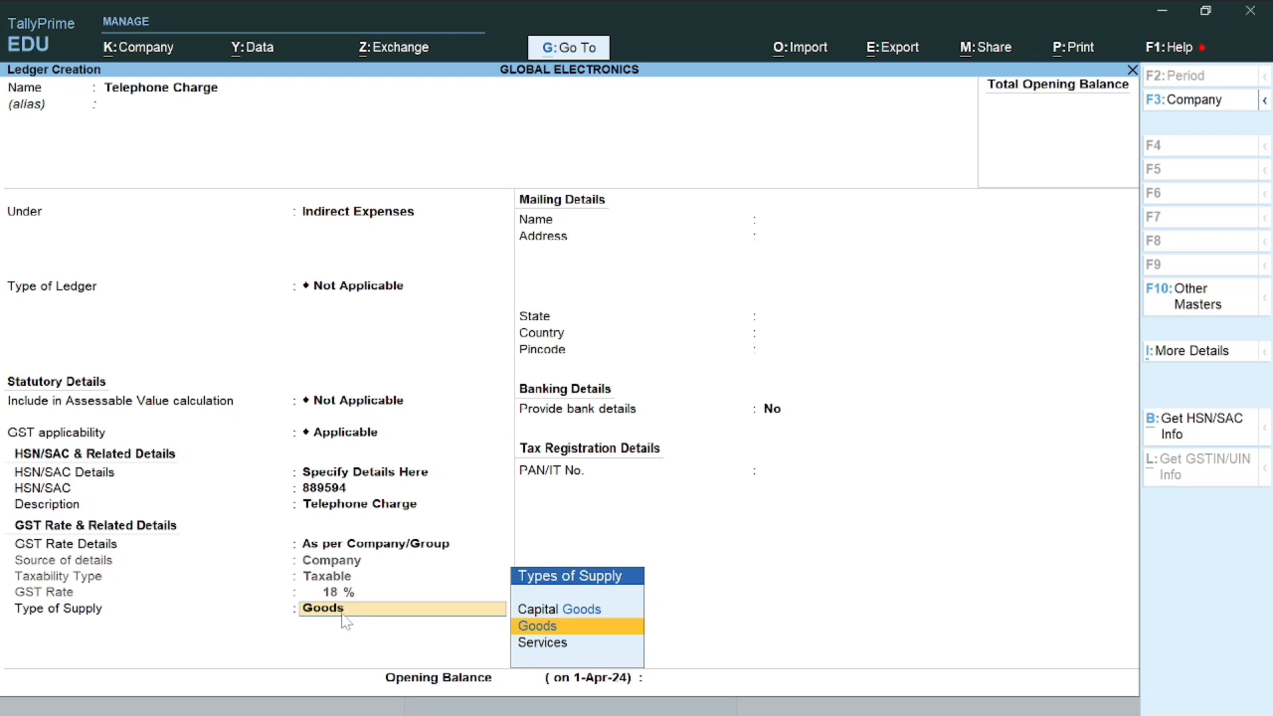
click(561, 653)
key(Return)
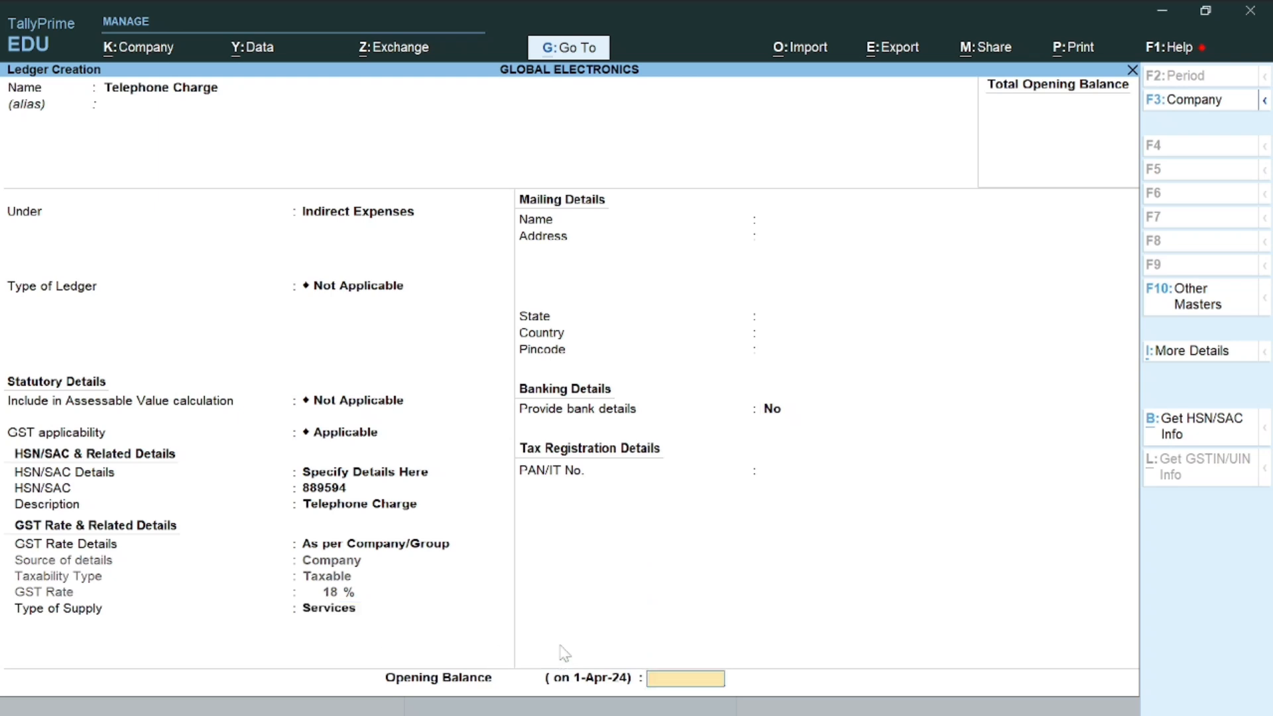
key(Return)
key(Return)
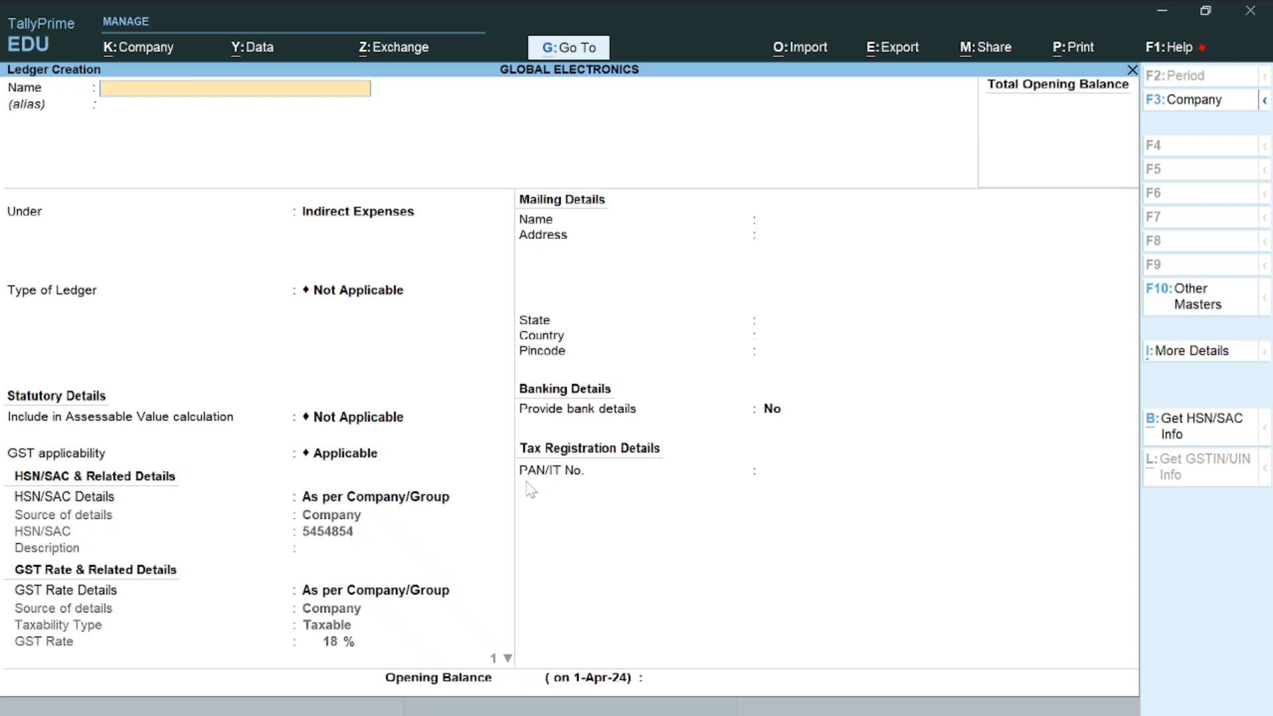
Quit ledger creation and return to the Gateway of Tally.
key(Escape)
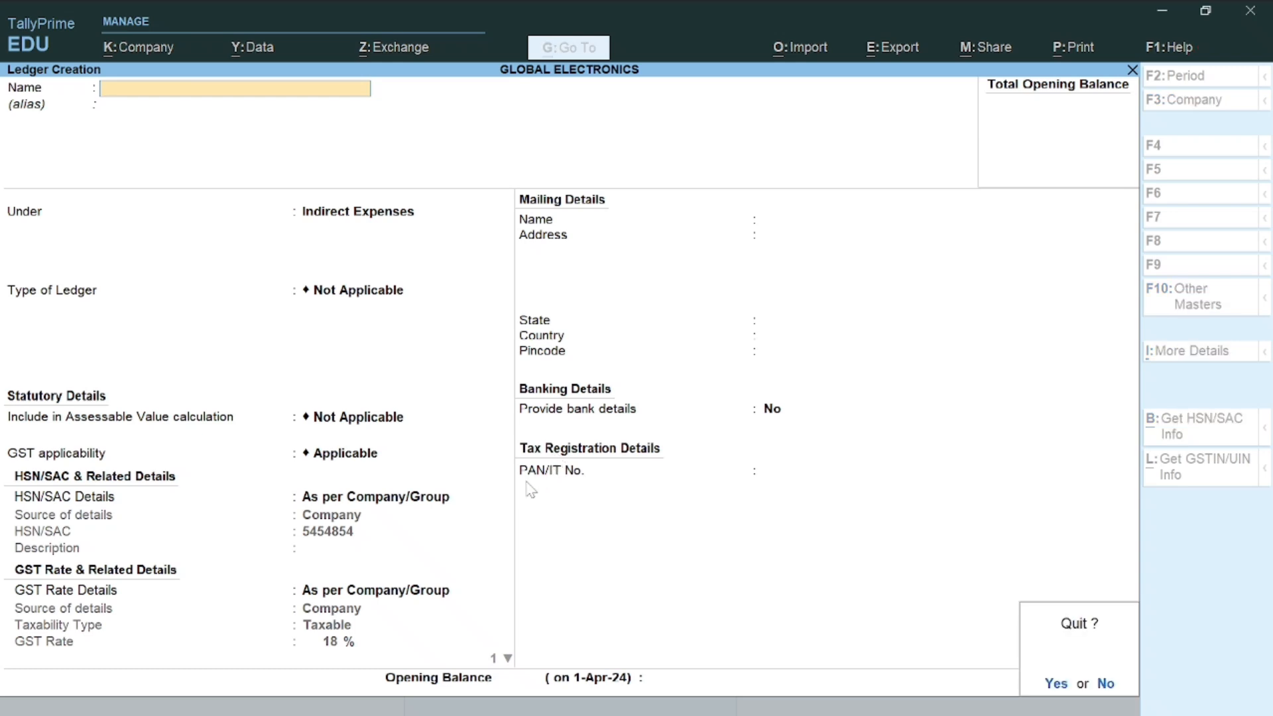
key(y)
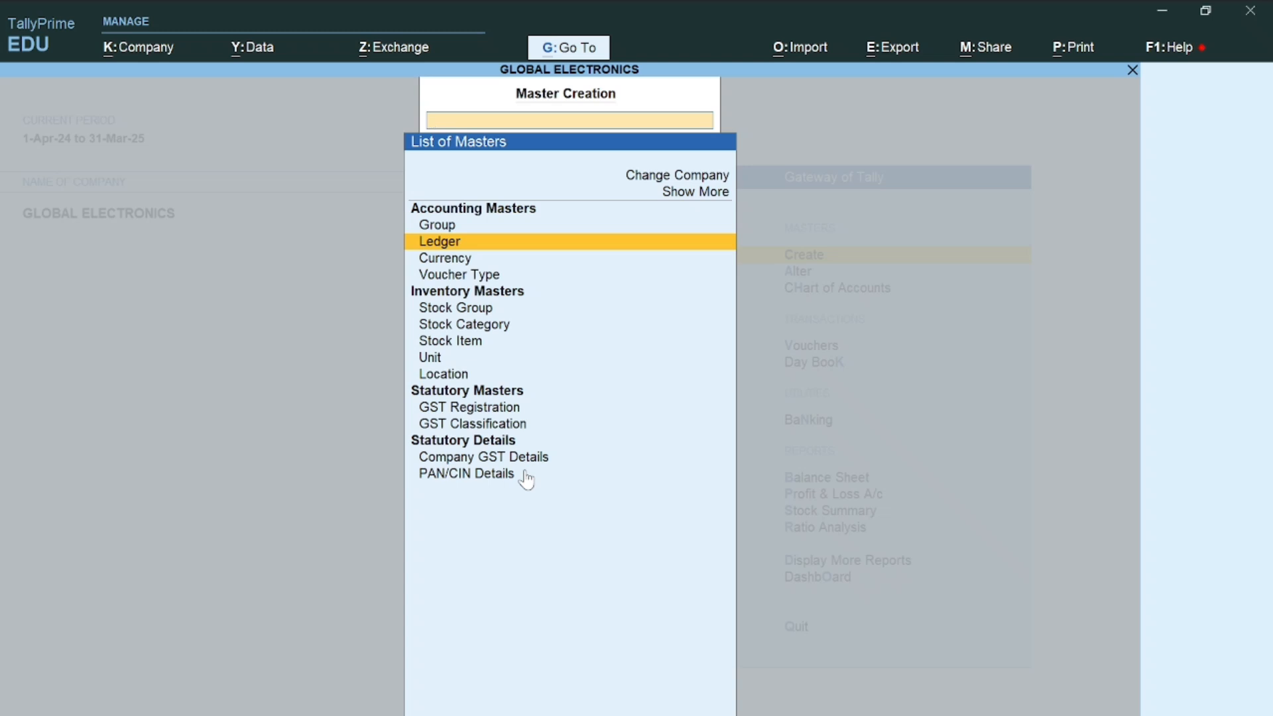
key(Escape)
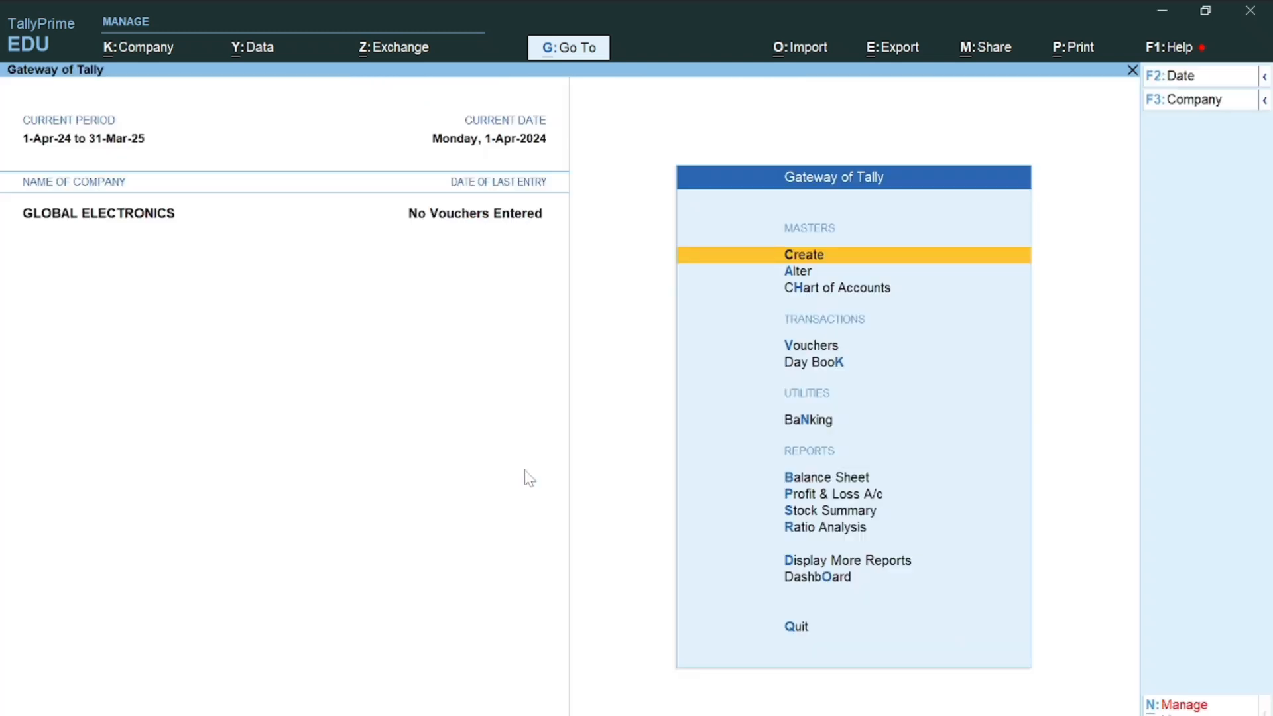